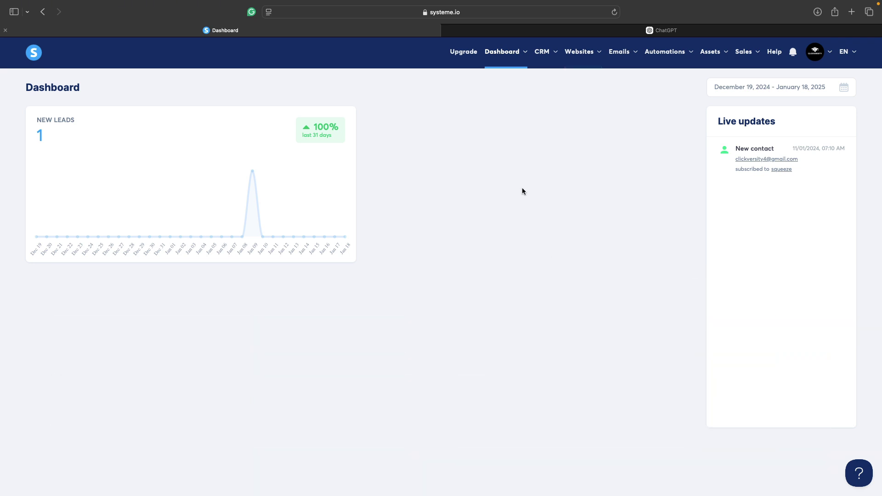
Open the 'affiliate lander' funnel from the Sales funnels list
mouse_move(584, 58)
left_click(581, 98)
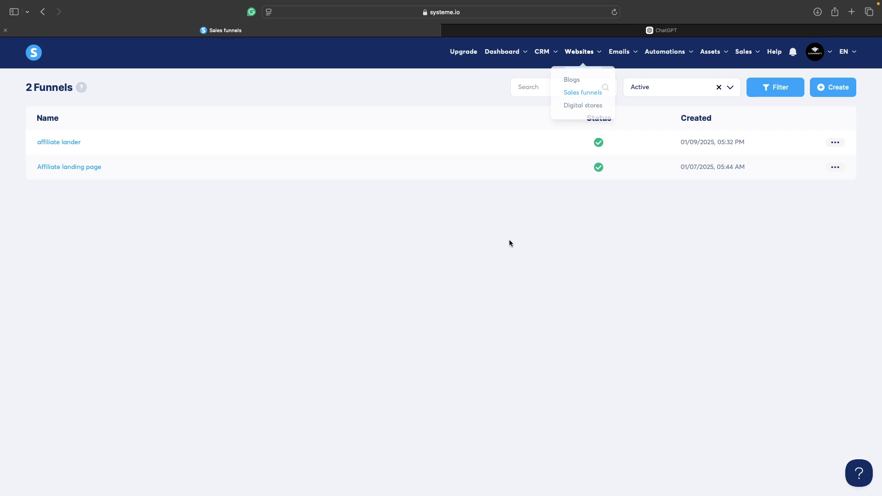
left_click(66, 151)
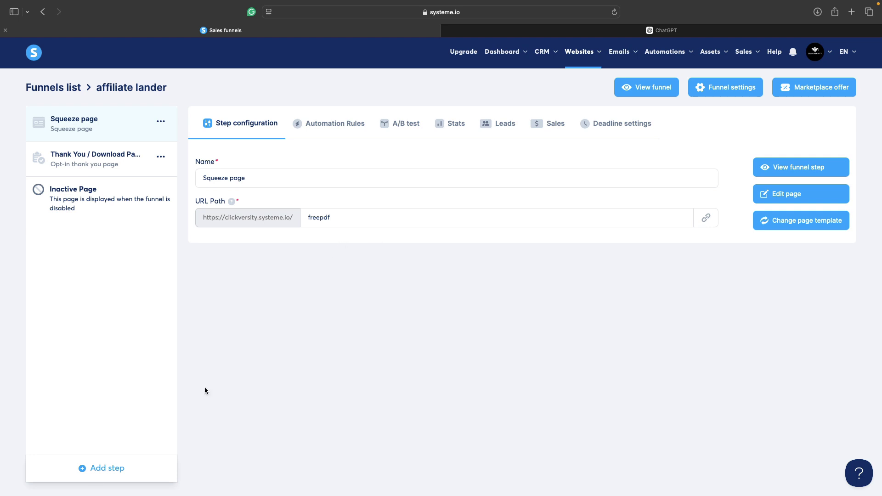
Add an Info page step named 'Privacy Policy' to the affiliate lander funnel
left_click(99, 469)
left_click(353, 244)
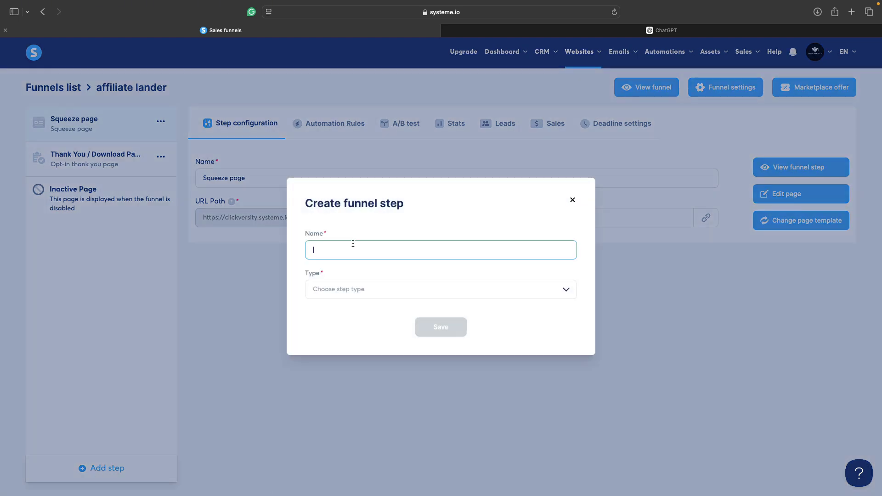
type("Privacy Policy")
left_click(357, 291)
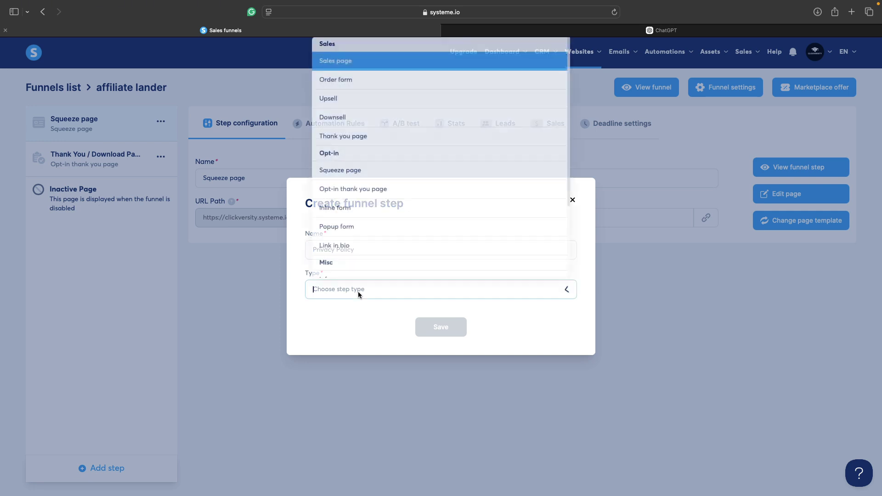
scroll(368, 257, "down", 2)
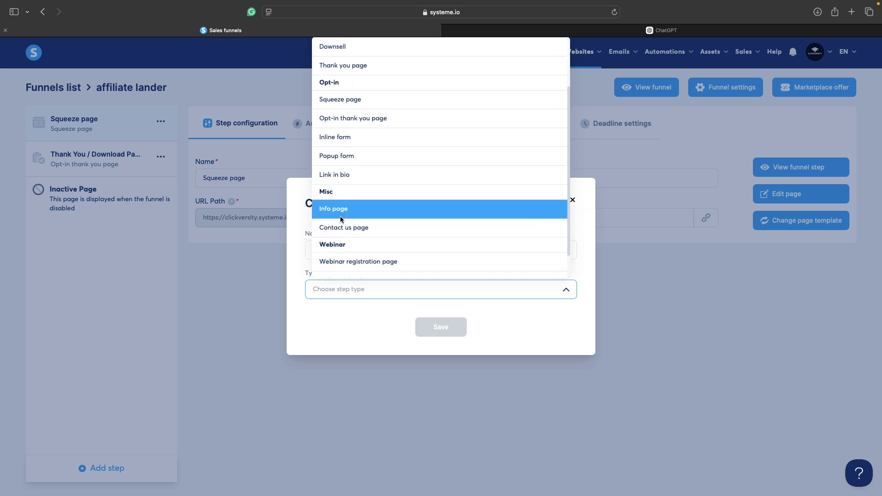
left_click(362, 209)
left_click(424, 326)
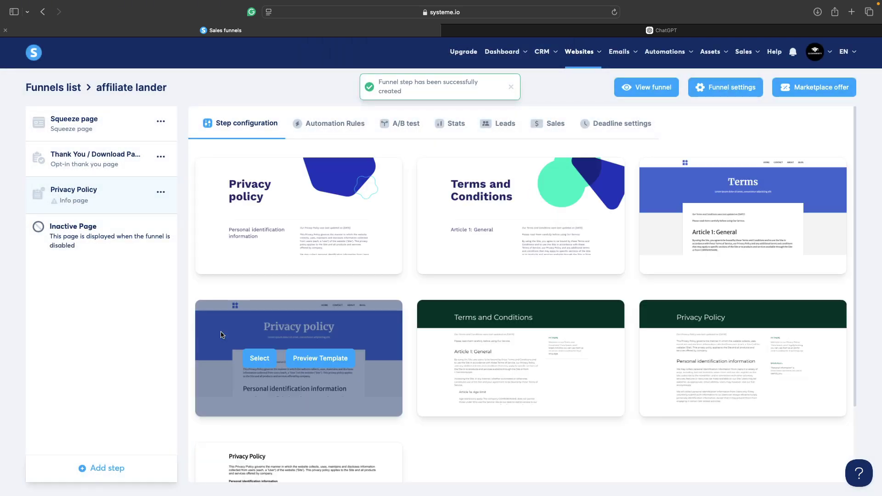
Preview the blue-banner privacy policy template, then apply it to the step
mouse_move(428, 183)
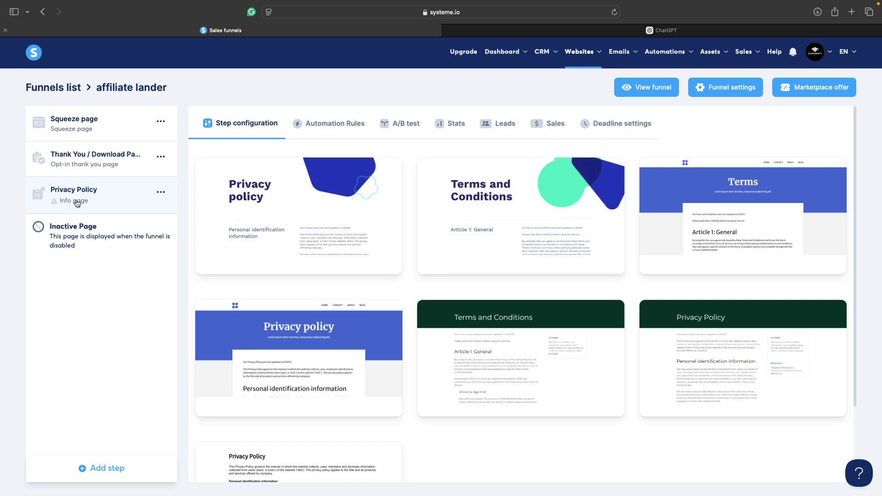
mouse_move(363, 361)
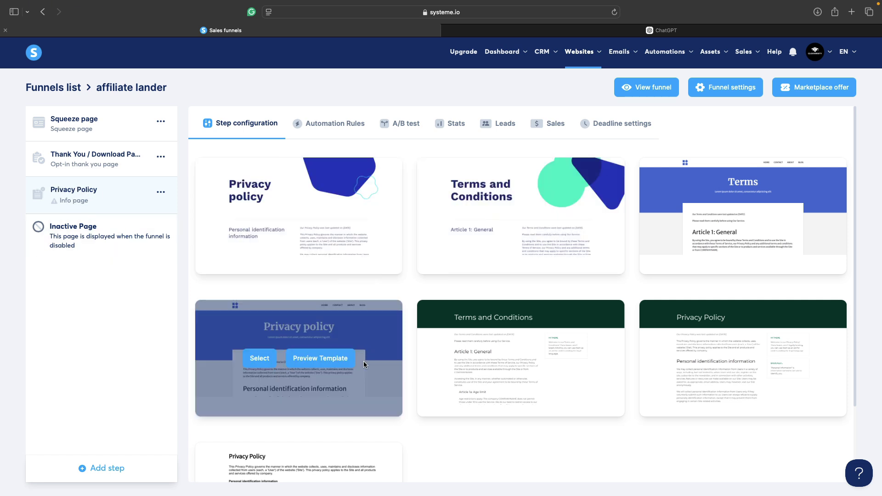
left_click(307, 359)
scroll(383, 370, "down", 10)
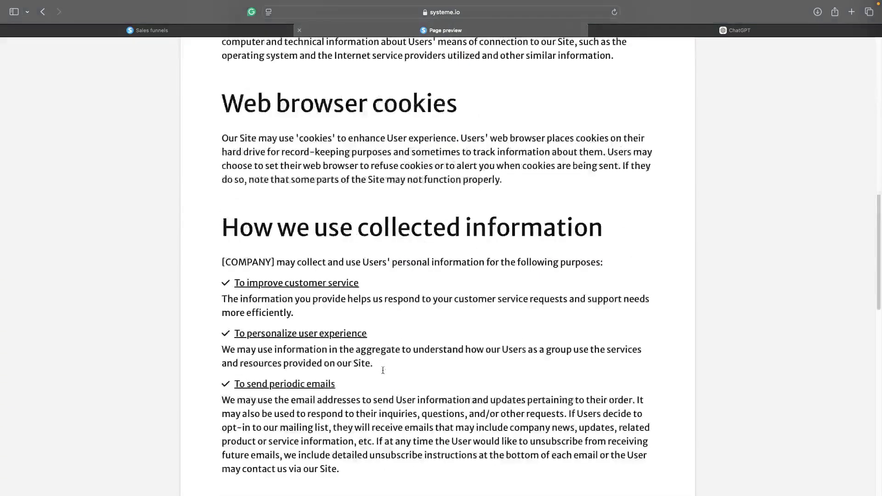
scroll(382, 370, "down", 10)
scroll(383, 370, "up", 20)
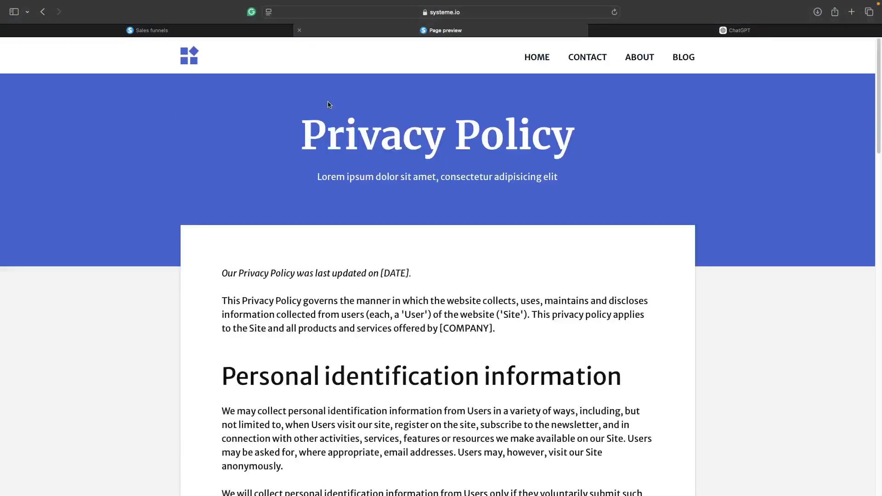
left_click(299, 30)
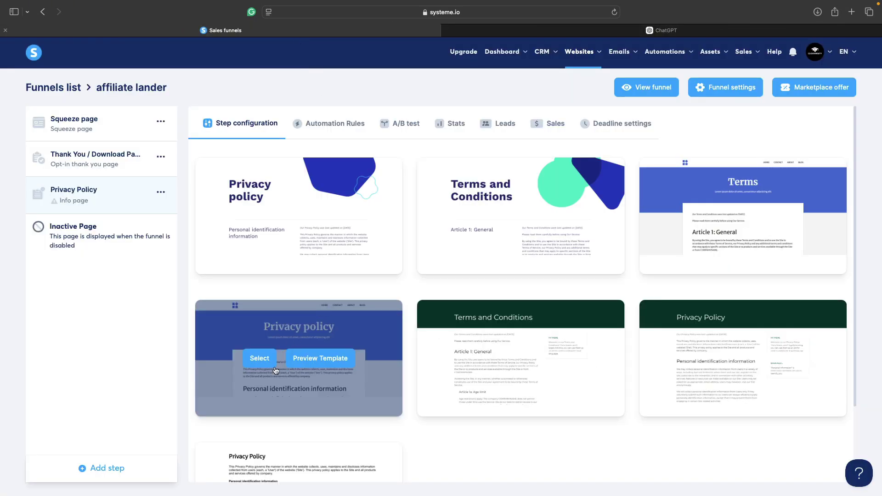
scroll(275, 370, "down", 1)
left_click(259, 339)
Change the step's URL path to 'privacypolicy'
left_click(360, 221)
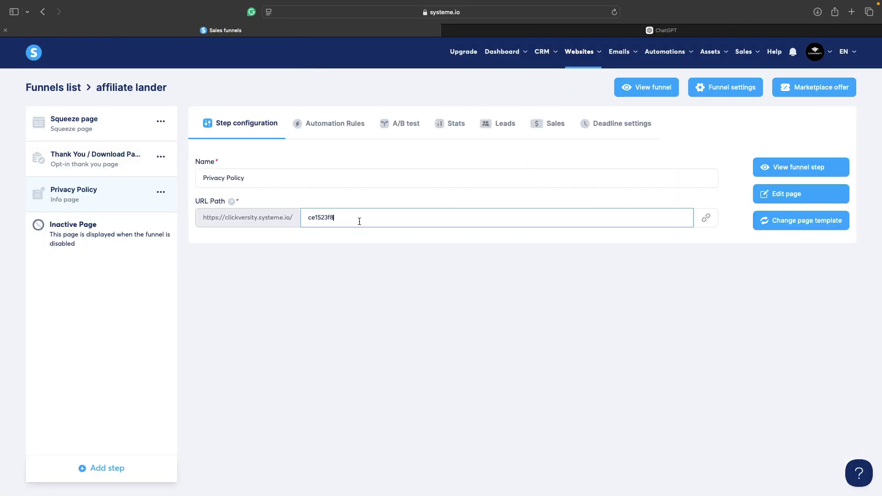
key("BackSpace")
key("BackSpace")
key("BackSpace")
key("BackSpace")
key("BackSpace")
key("BackSpace")
left_click(543, 340)
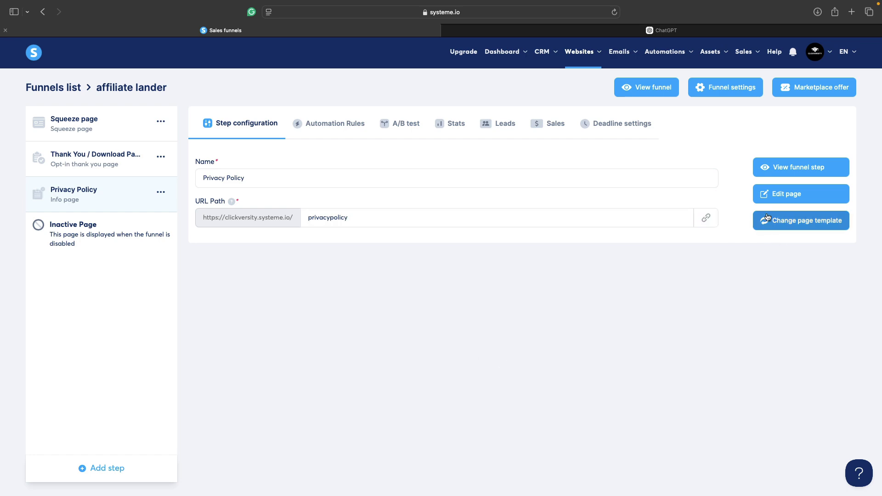
Open the Privacy Policy page in the page editor
left_click(775, 194)
scroll(632, 245, "down", 10)
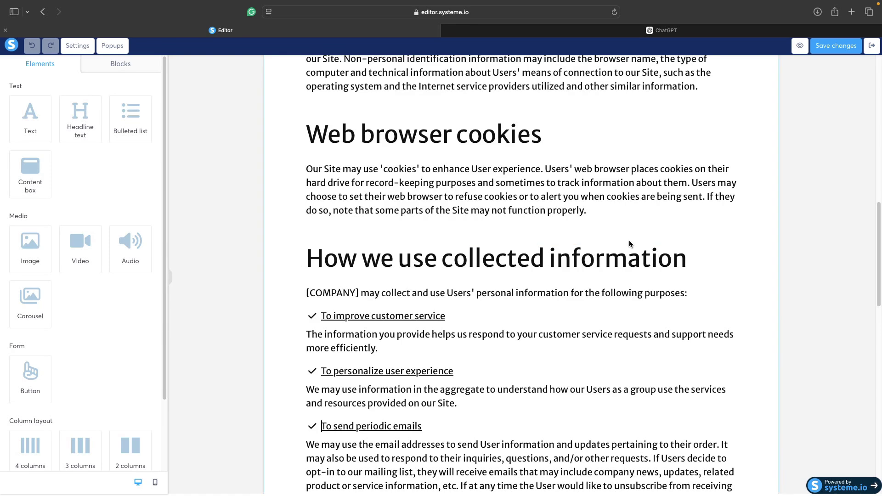
scroll(632, 244, "up", 5)
scroll(632, 244, "up", 10)
scroll(636, 260, "down", 4)
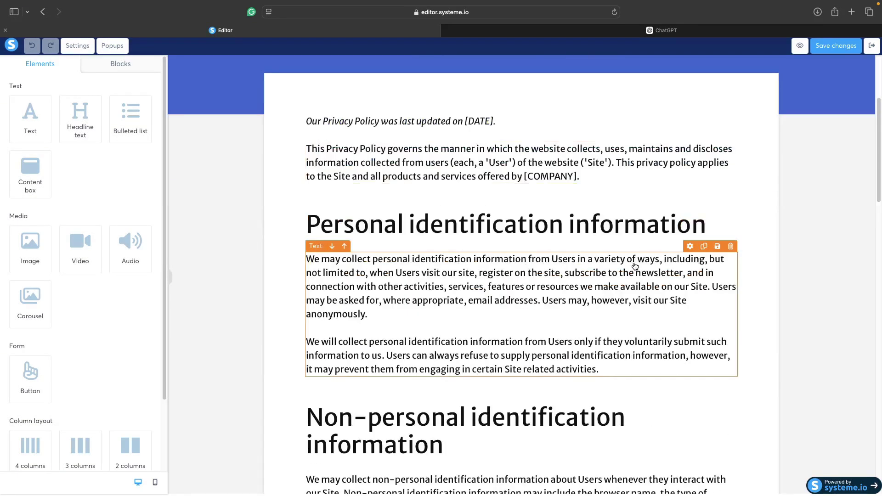
scroll(634, 264, "up", 4)
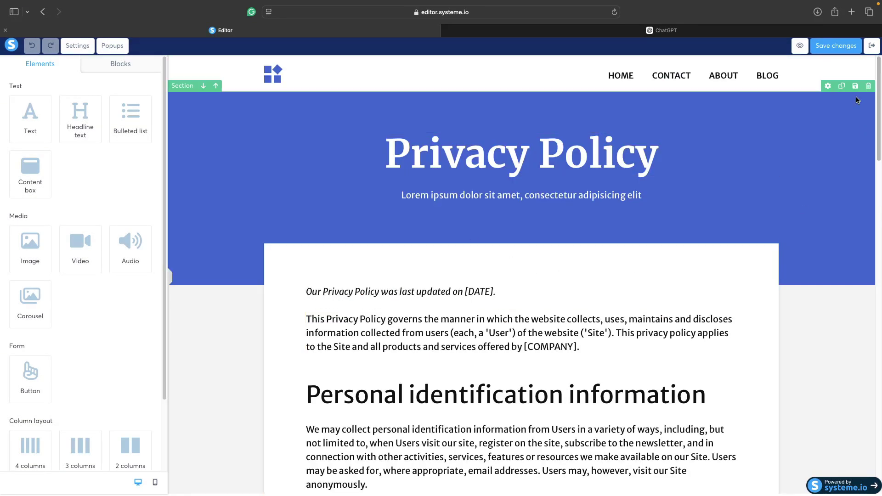
Delete the top section holding the logo and navigation links
left_click(868, 63)
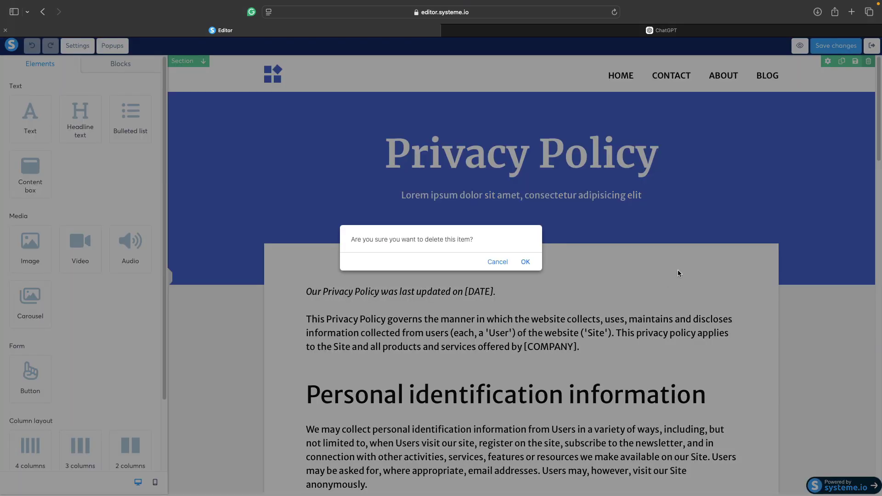
left_click(526, 262)
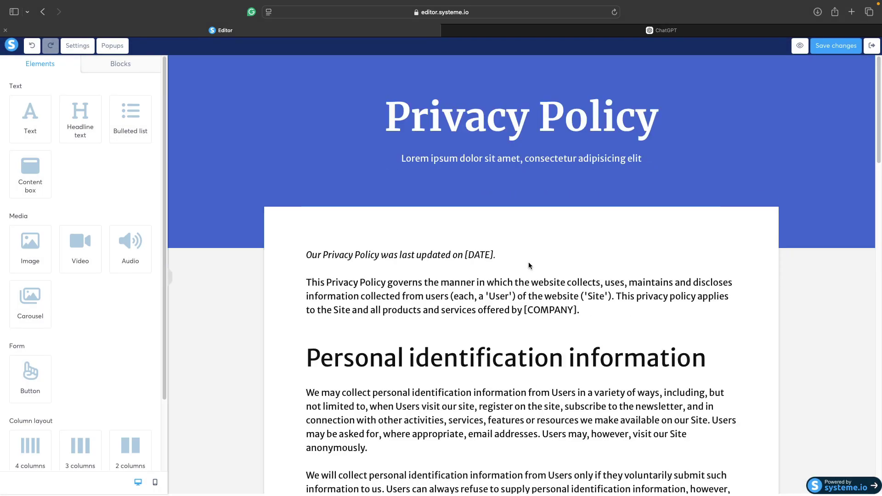
scroll(523, 289, "down", 10)
scroll(521, 288, "down", 5)
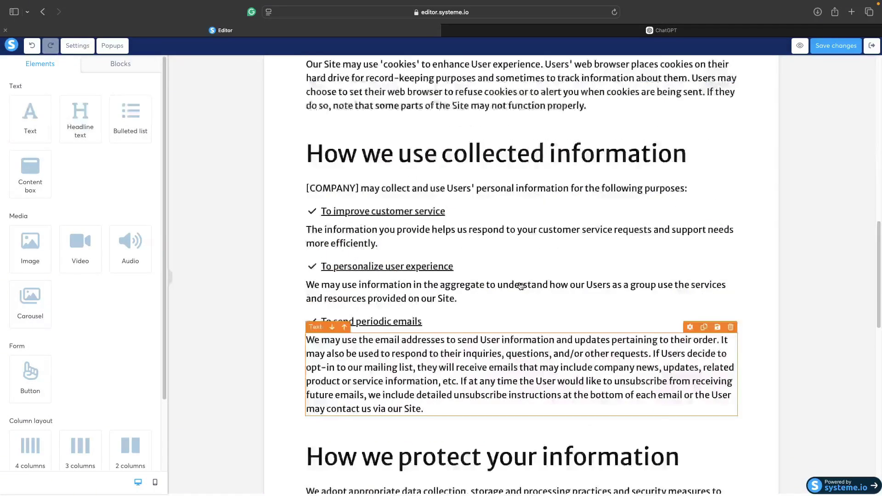
scroll(520, 287, "up", 9)
scroll(519, 287, "up", 3)
scroll(521, 288, "down", 20)
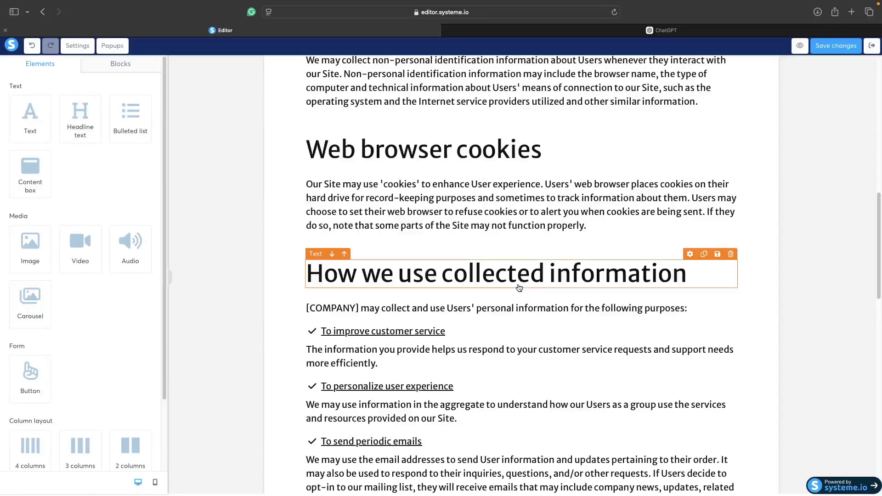
scroll(521, 287, "down", 2)
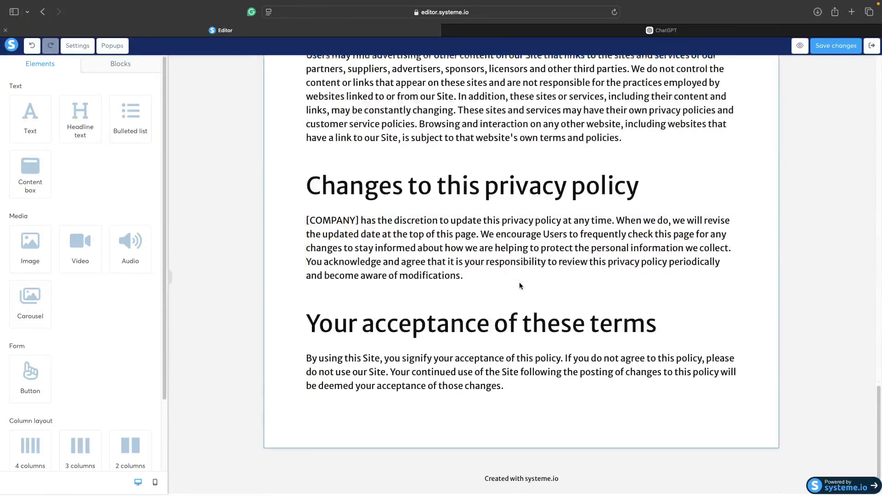
scroll(528, 266, "up", 20)
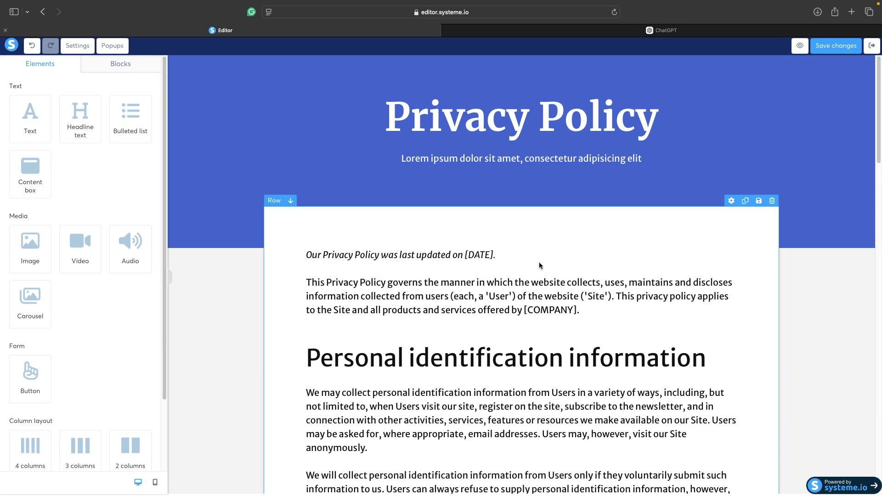
Ask ChatGPT to 'Write privacy policy page template'
left_click(661, 43)
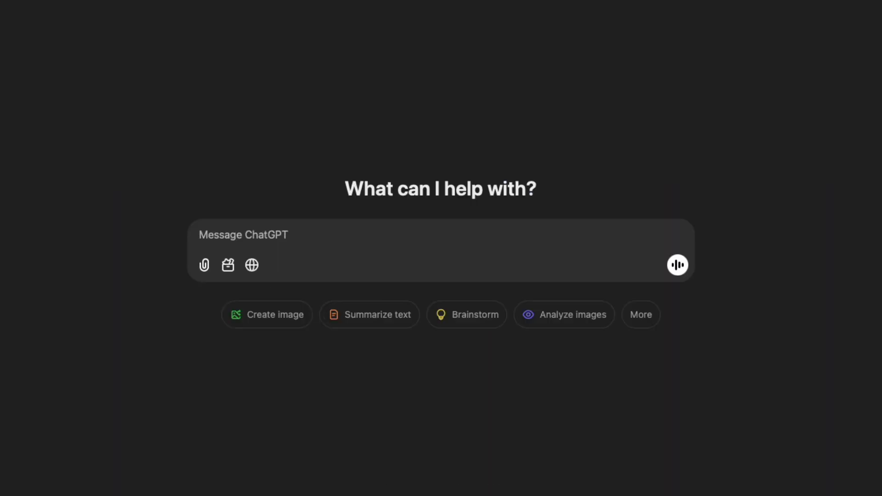
type("Write priva")
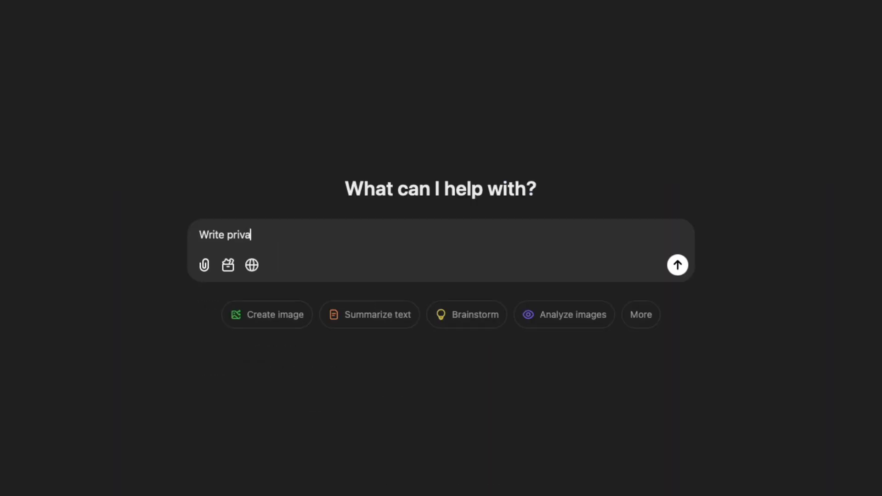
type("cy policy page template")
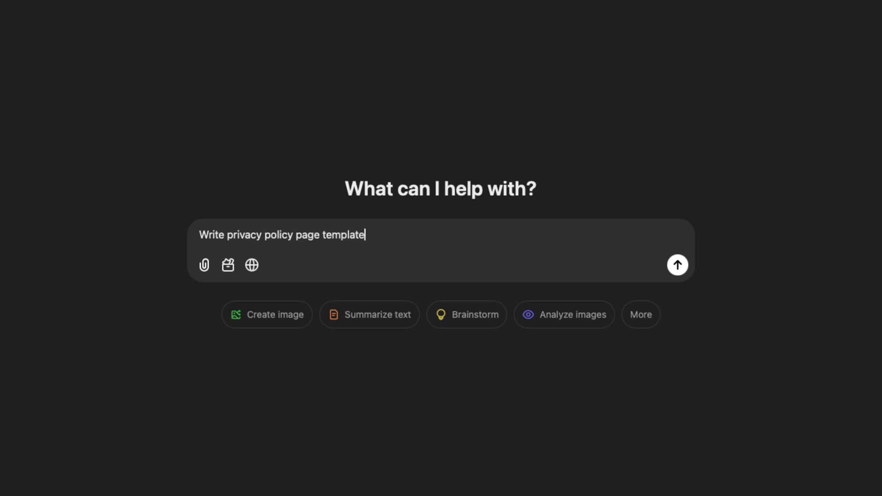
key("Return")
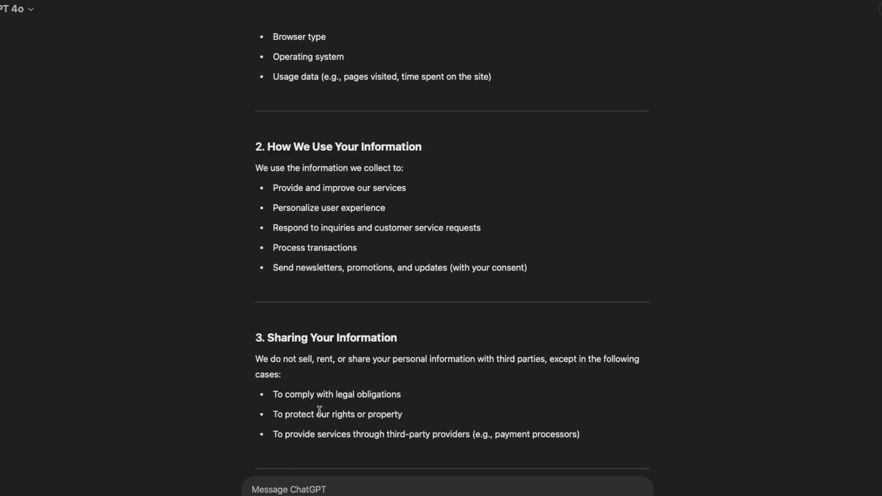
scroll(376, 236, "up", 20)
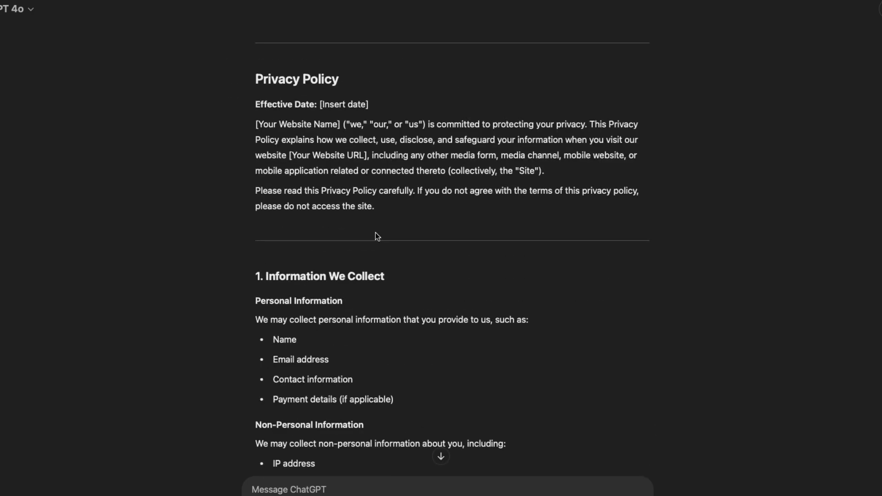
left_click_drag(319, 105, 372, 105)
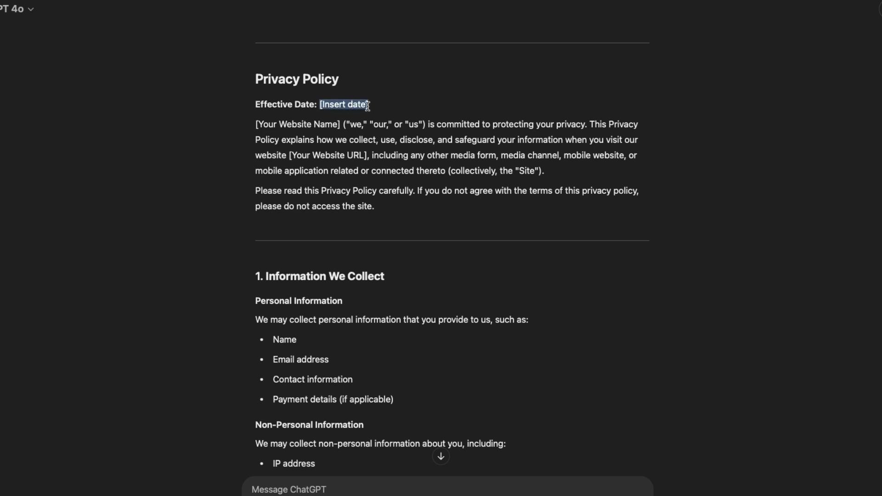
left_click(376, 106)
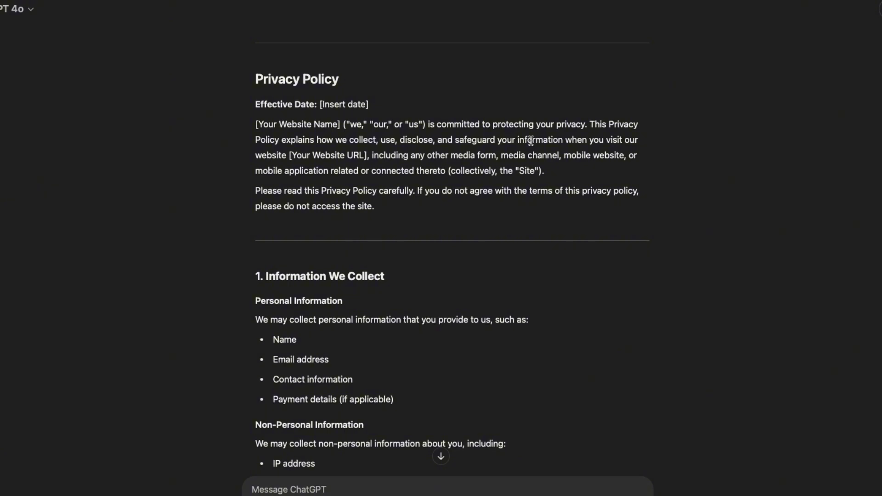
Copy the generated policy from its title through section 9 Contact Us
left_click_drag(253, 79, 368, 235)
right_click(421, 216)
left_click(422, 216)
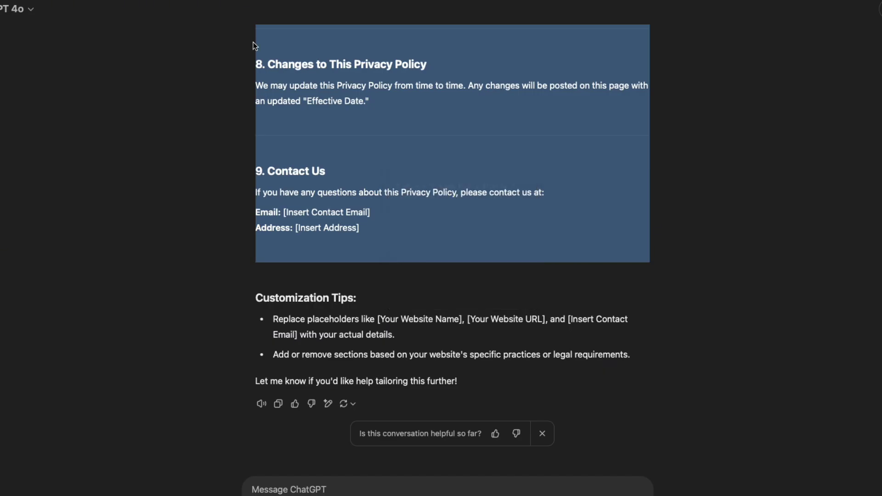
left_click(285, 31)
right_click(286, 30)
left_click(291, 139)
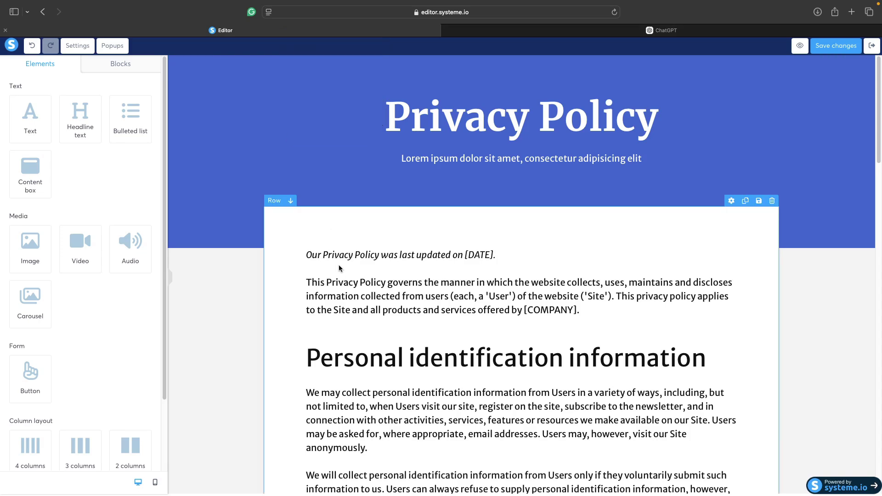
Delete the template's policy text row and add a Text block below the Privacy Policy header
scroll(314, 216, "down", 1)
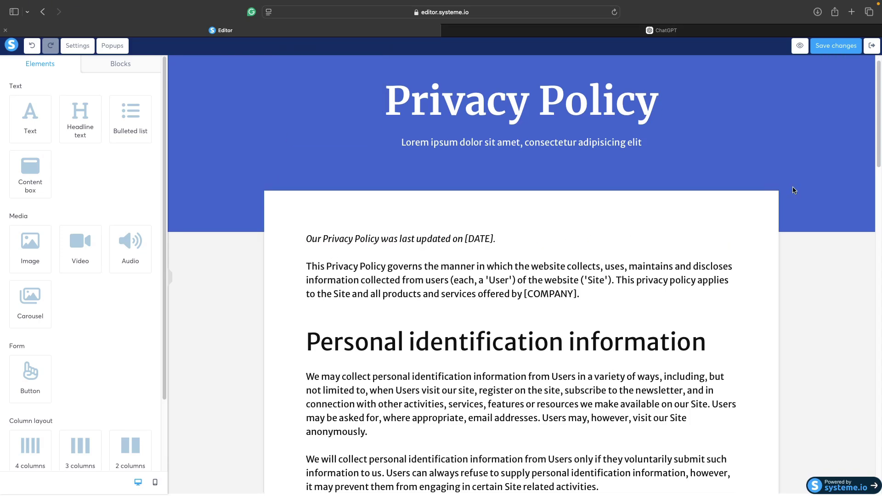
left_click(772, 185)
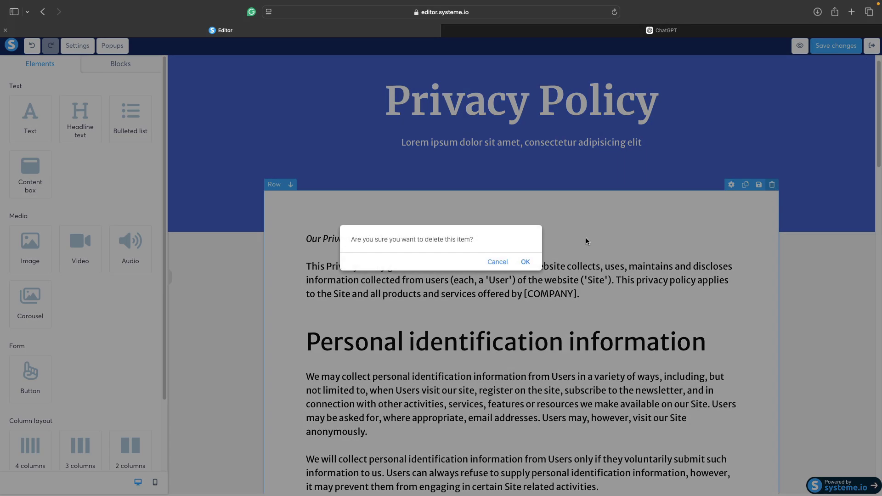
left_click(528, 261)
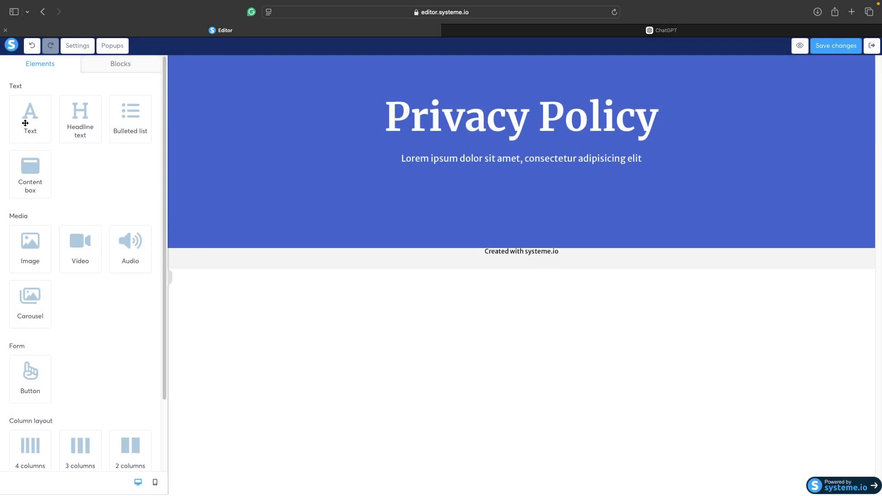
left_click_drag(25, 124, 504, 247)
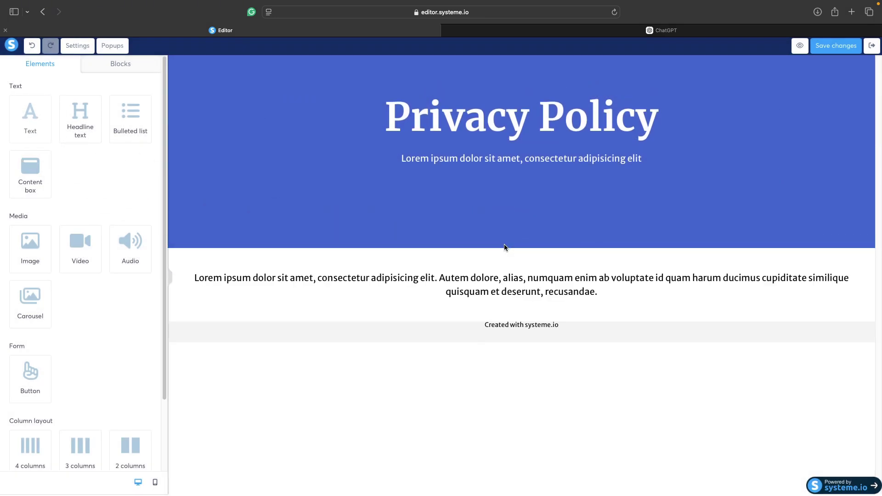
Paste the copied privacy policy over the text block's placeholder
left_click(476, 283)
key("ctrl+a")
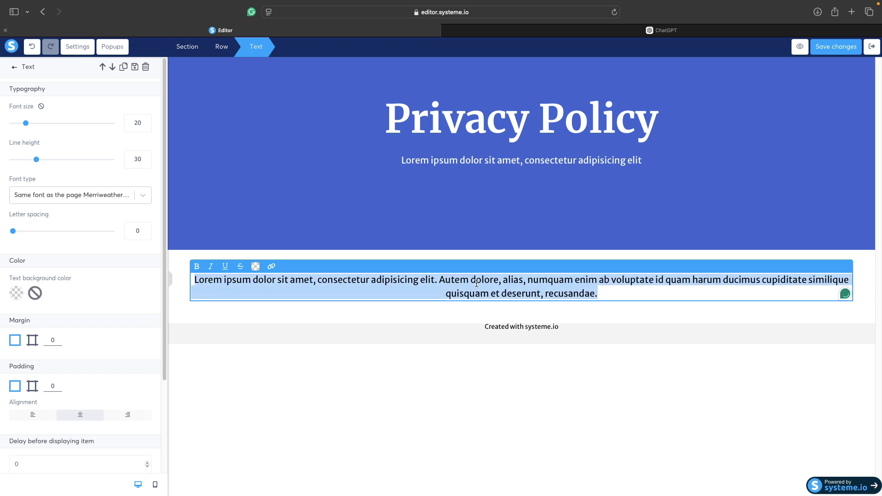
key("ctrl+v")
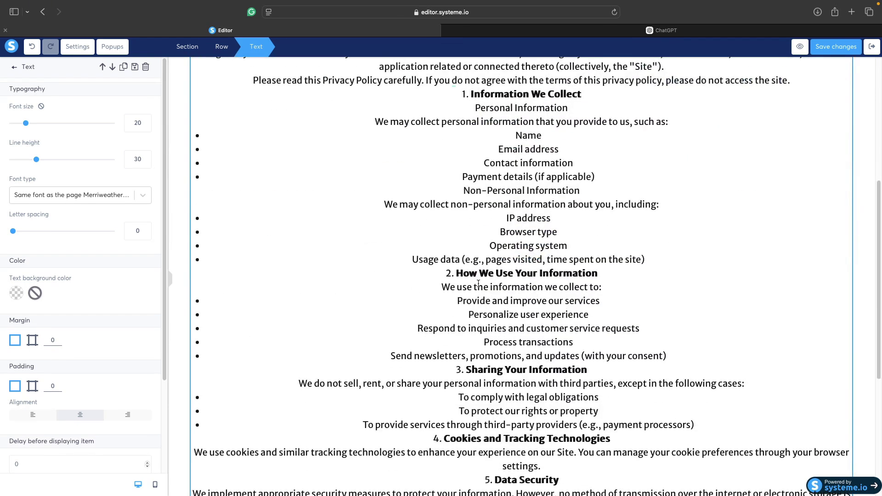
scroll(477, 283, "up", 4)
scroll(511, 294, "down", 4)
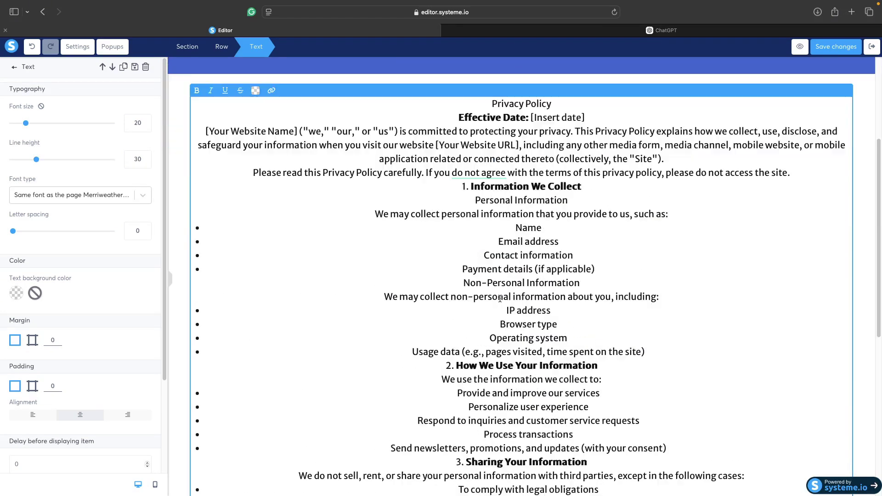
Left-align all the policy text and save the page
key("ctrl+a")
left_click(31, 416)
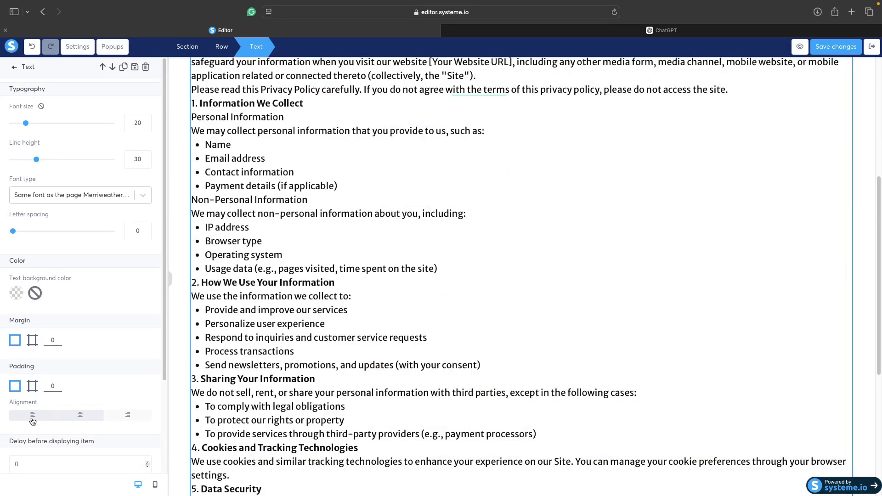
scroll(265, 383, "down", 3)
scroll(265, 383, "up", 6)
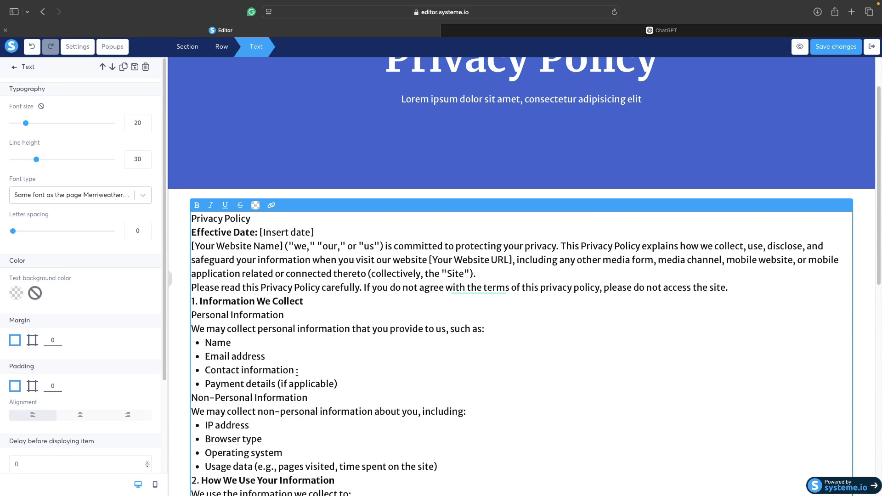
scroll(363, 295, "down", 5)
scroll(363, 295, "up", 6)
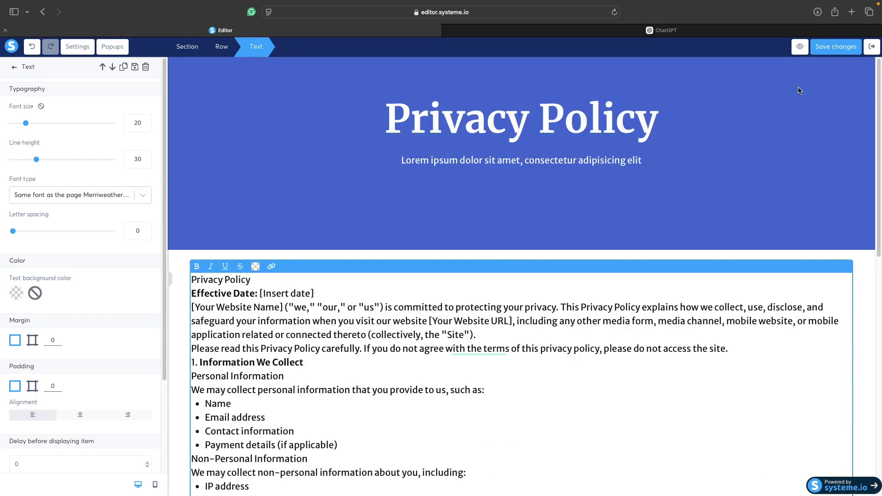
left_click(833, 51)
Back in the funnel, add an Info page step named 'Terms and Condition'
left_click(871, 47)
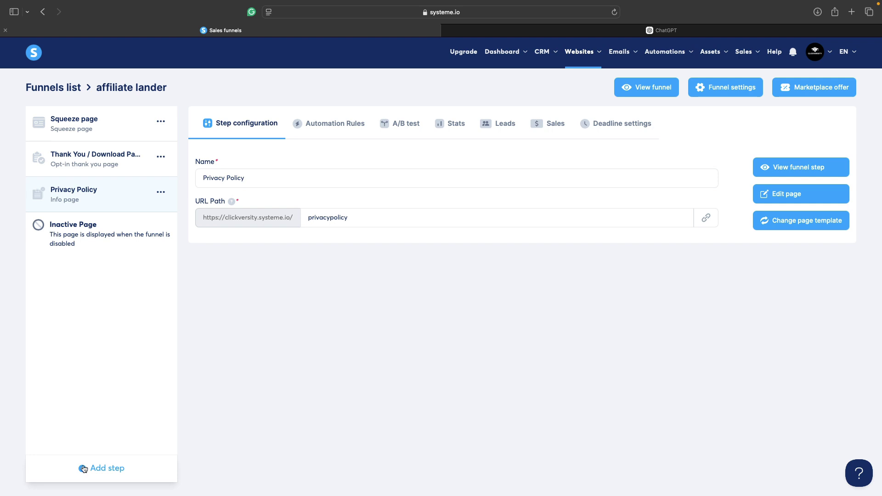
left_click(101, 468)
left_click(350, 246)
type("Ter")
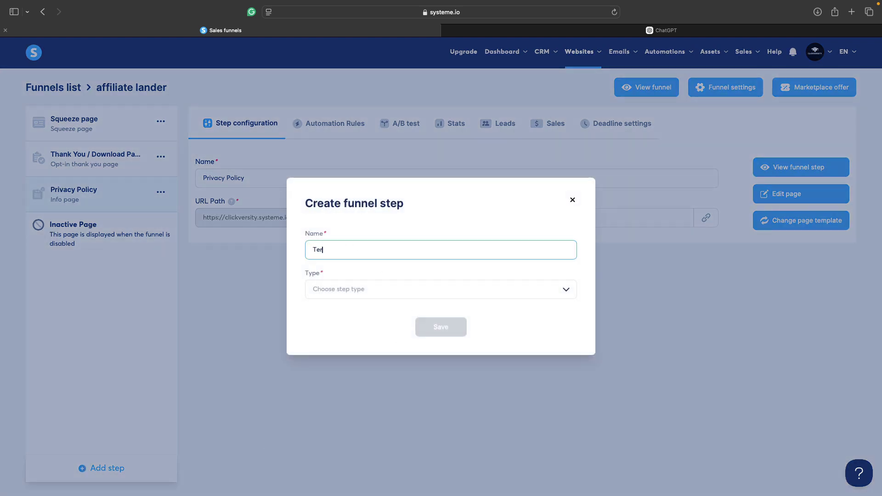
type("ms and Conditions")
left_click(566, 294)
scroll(424, 252, "down", 3)
left_click(354, 197)
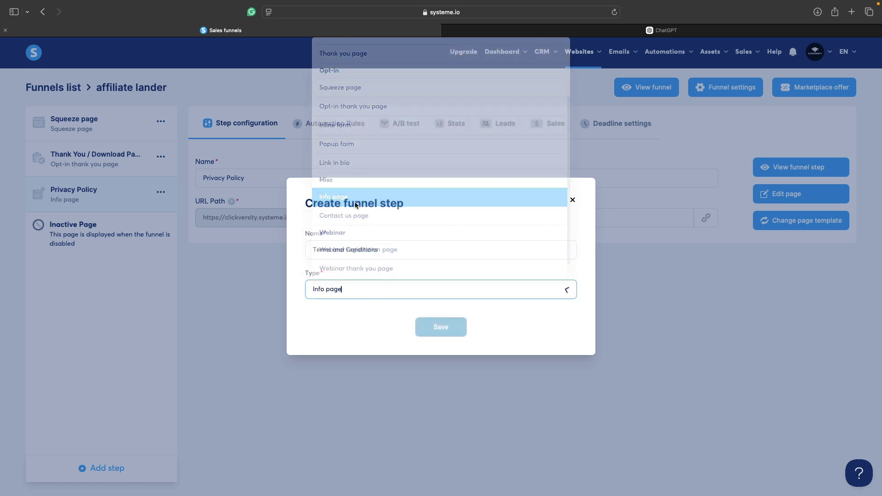
left_click(434, 332)
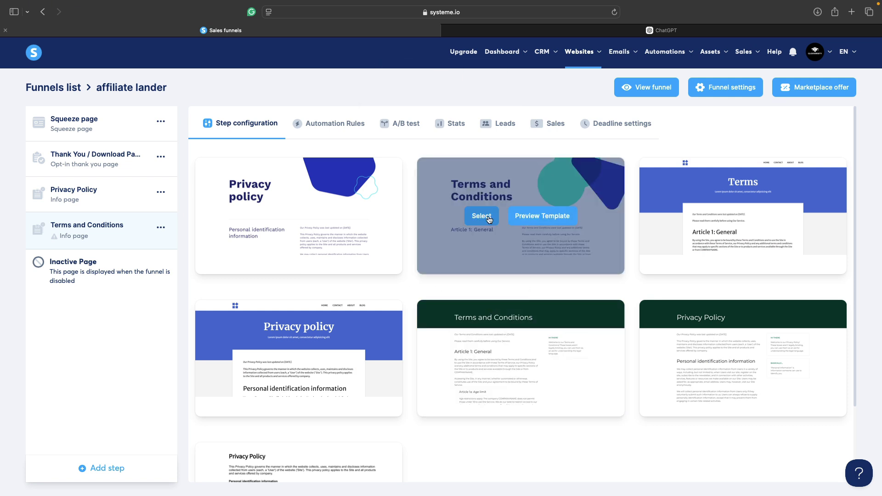
Apply the Terms and Conditions template and retype the URL path as 'termsofconditions'
left_click(489, 220)
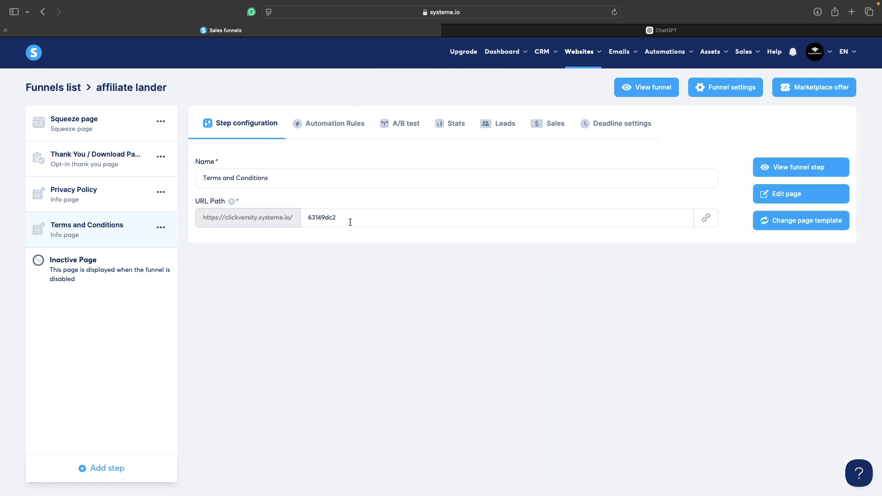
double_click(347, 215)
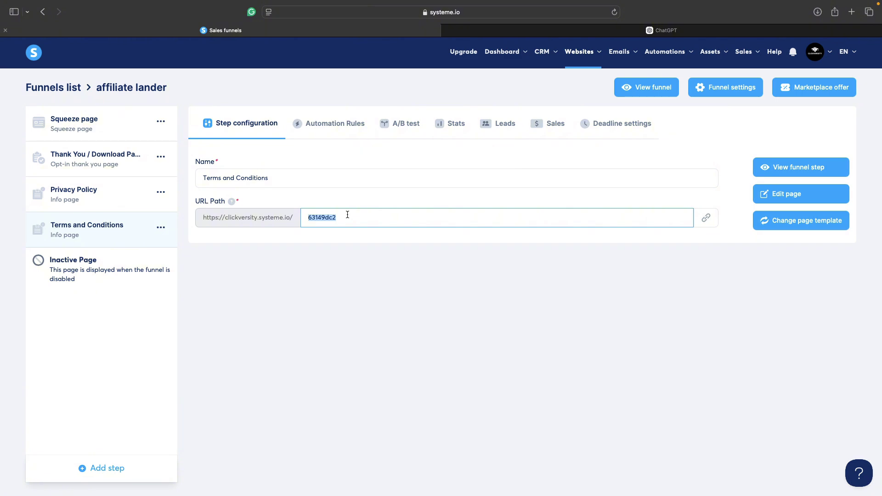
key("BackSpace")
type("termsofco")
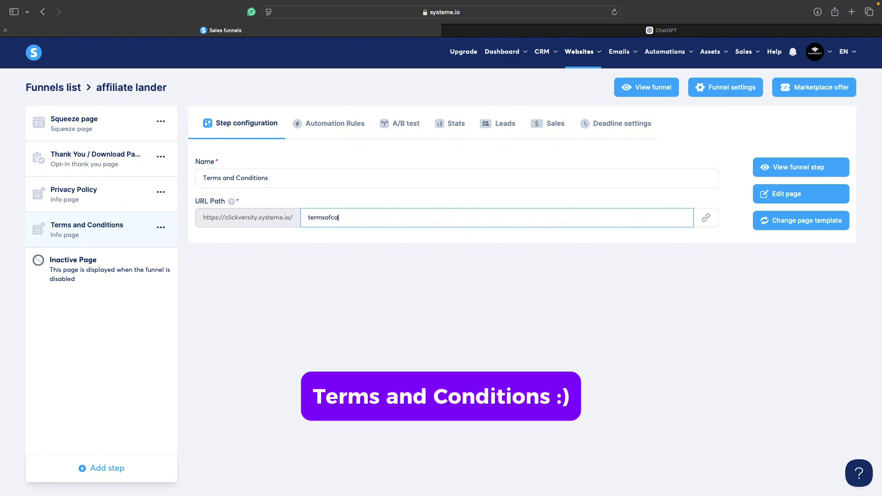
type("nditions")
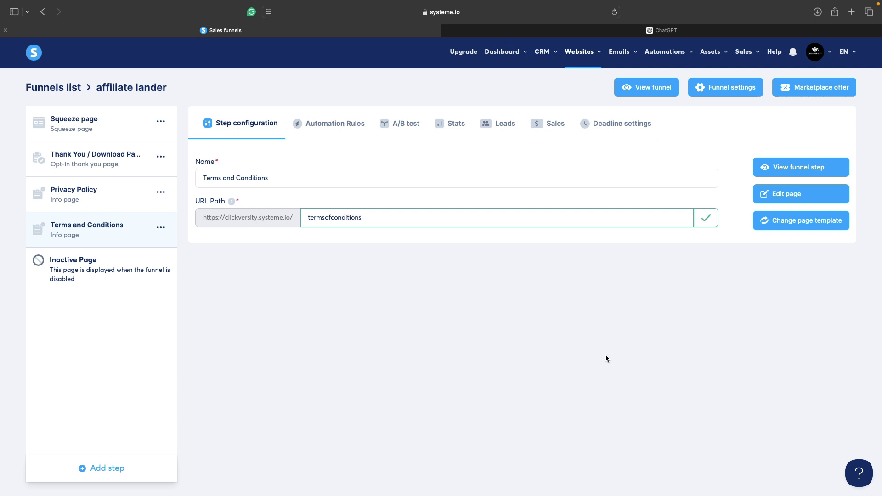
On the Terms and Conditions page, replace the Article 1 section with a Text block above the footer
left_click(777, 195)
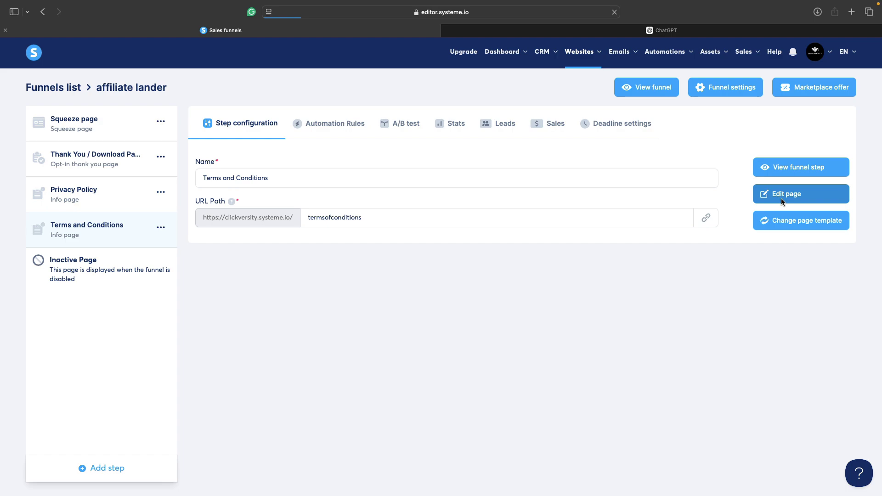
scroll(650, 237, "down", 20)
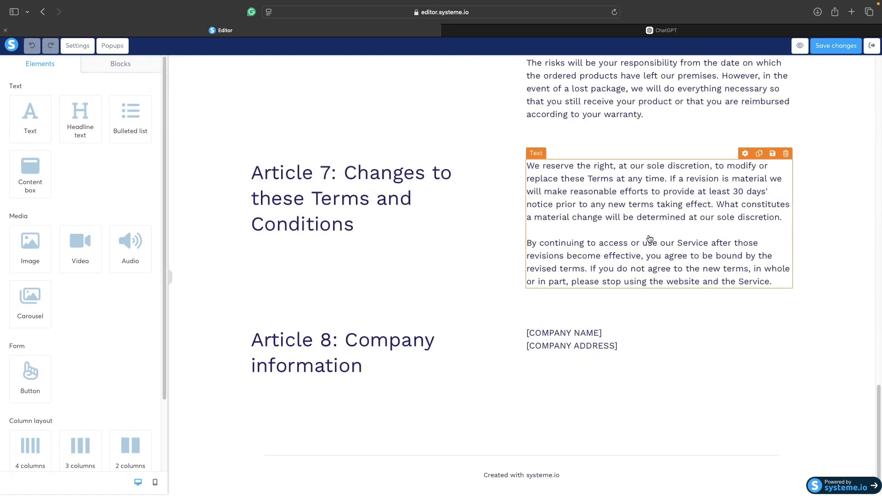
scroll(649, 237, "up", 20)
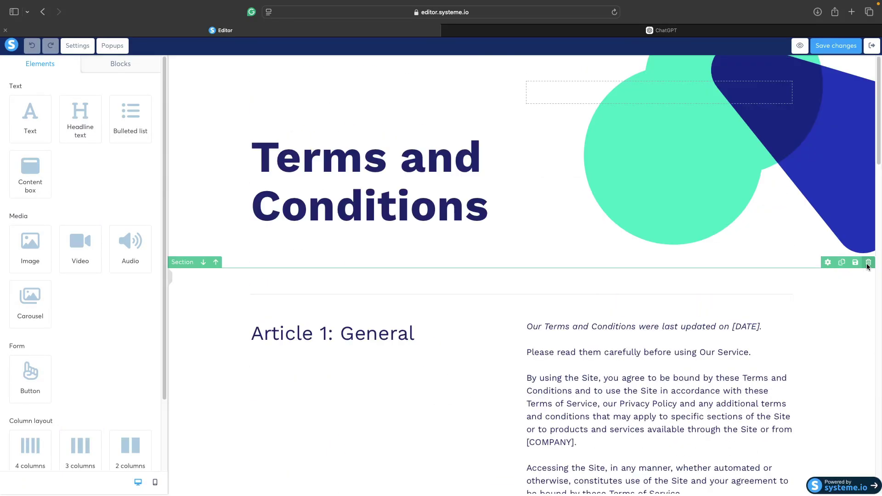
left_click(867, 263)
left_click(525, 263)
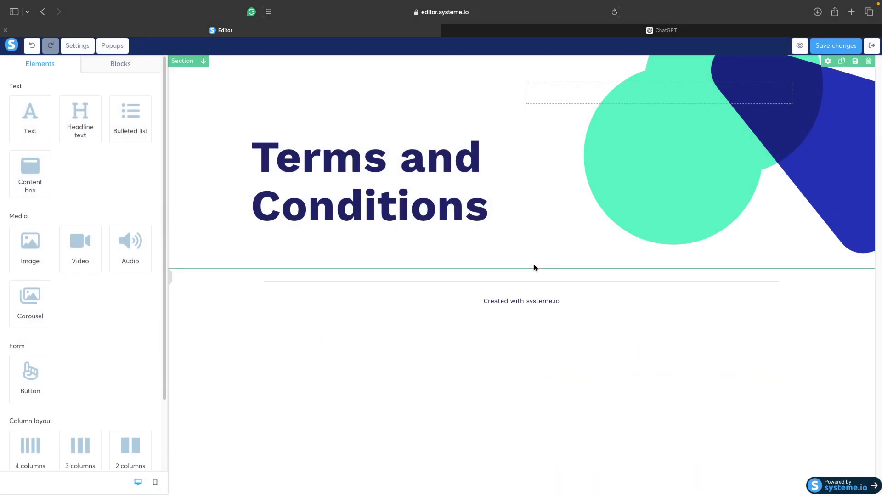
left_click_drag(33, 118, 496, 275)
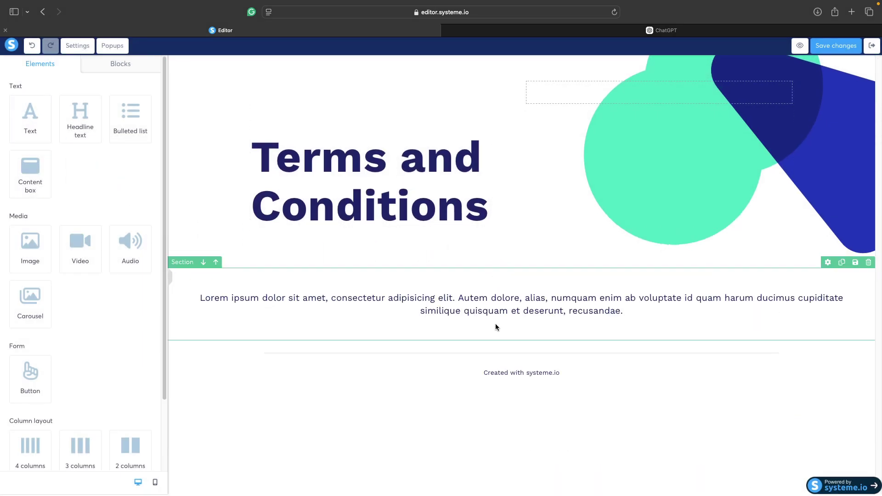
left_click(661, 30)
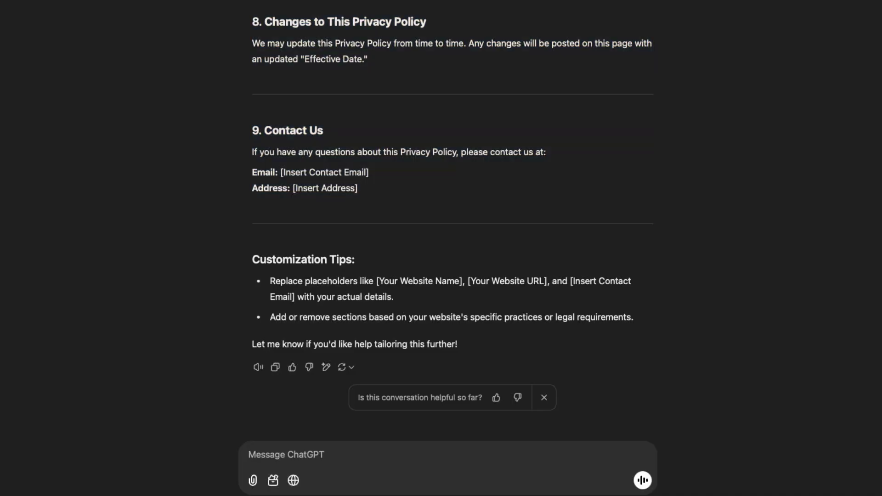
Ask ChatGPT to 'write terms and conditions page template' and copy its full reply
type("write terms and conditions page template")
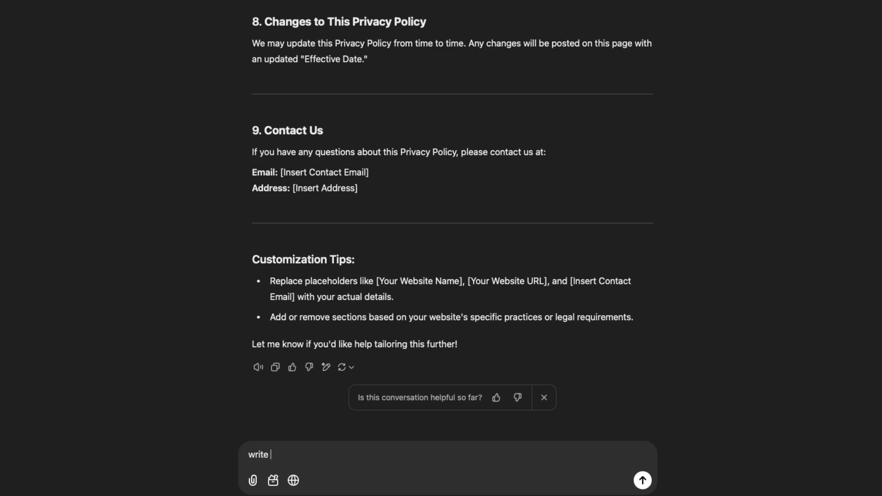
key("Return")
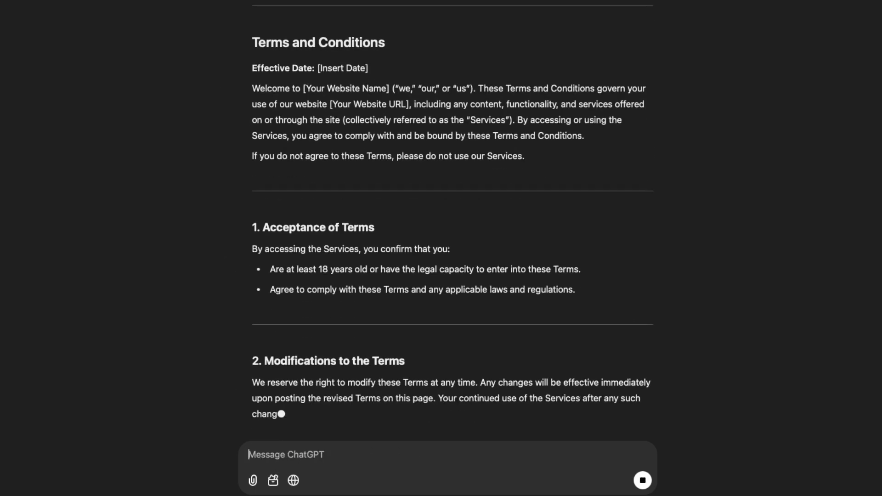
scroll(376, 260, "up", 20)
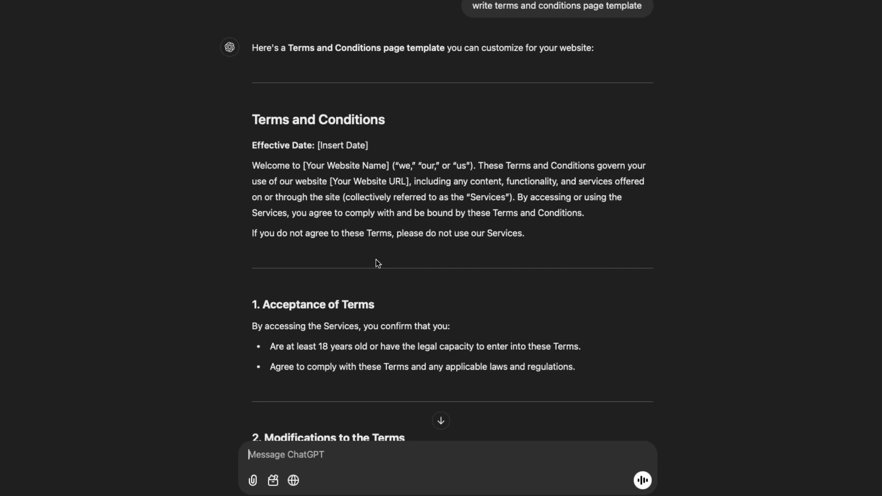
left_click_drag(252, 120, 416, 205)
right_click(415, 203)
left_click(444, 250)
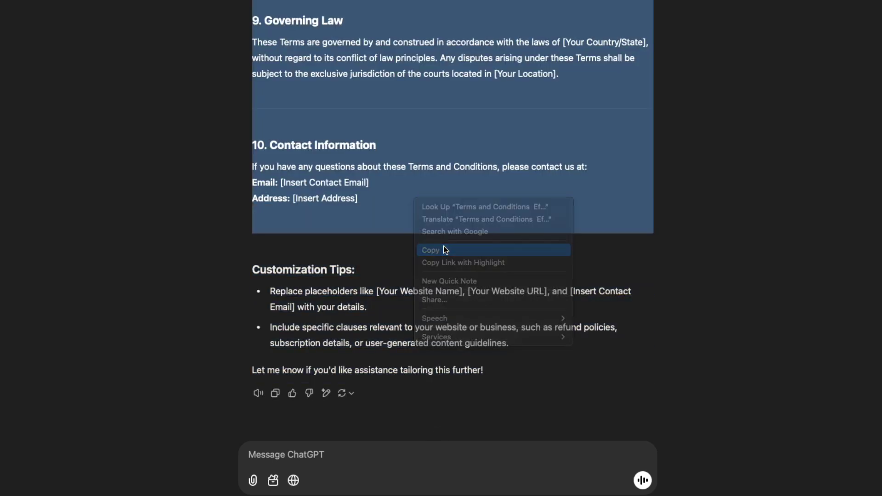
Replace the Lorem placeholder with the ChatGPT terms text, left-align it, save, and exit
left_click(276, 31)
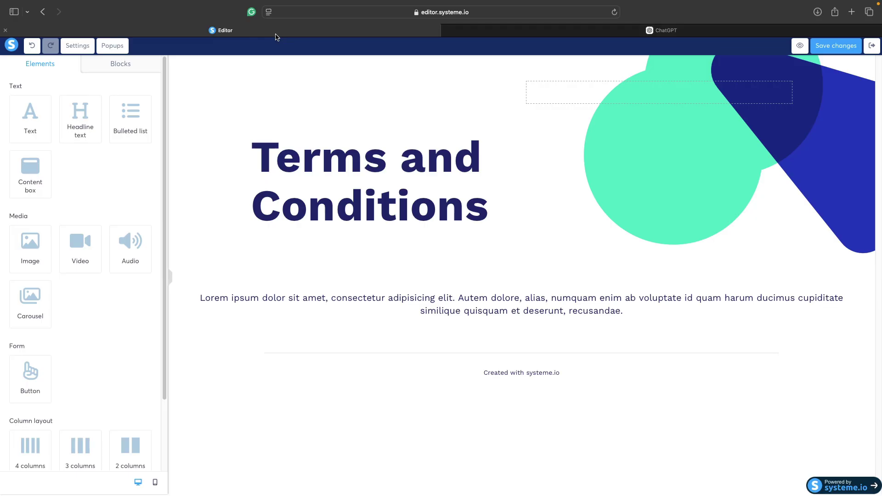
triple_click(426, 300)
key("super+v")
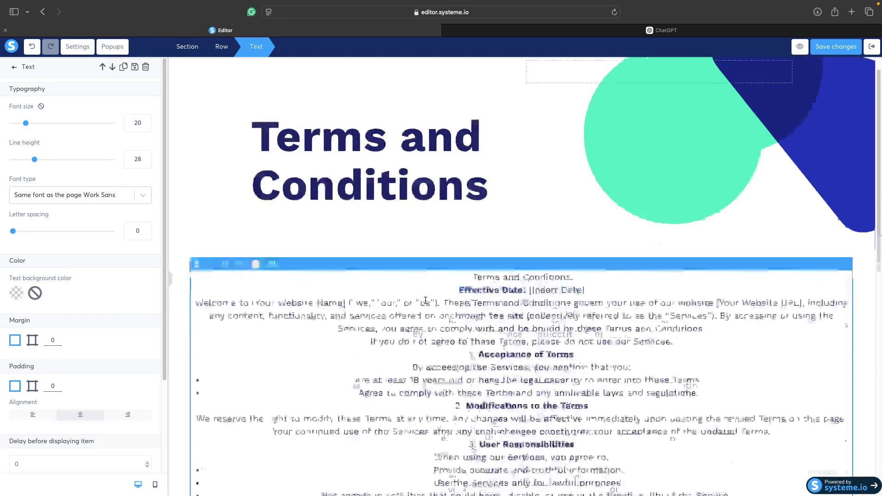
key("super+a")
left_click(33, 415)
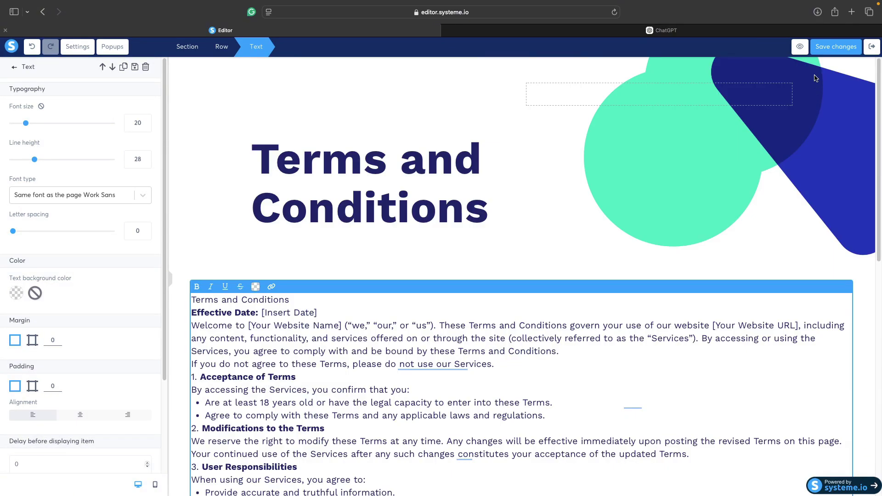
left_click(822, 51)
left_click(871, 46)
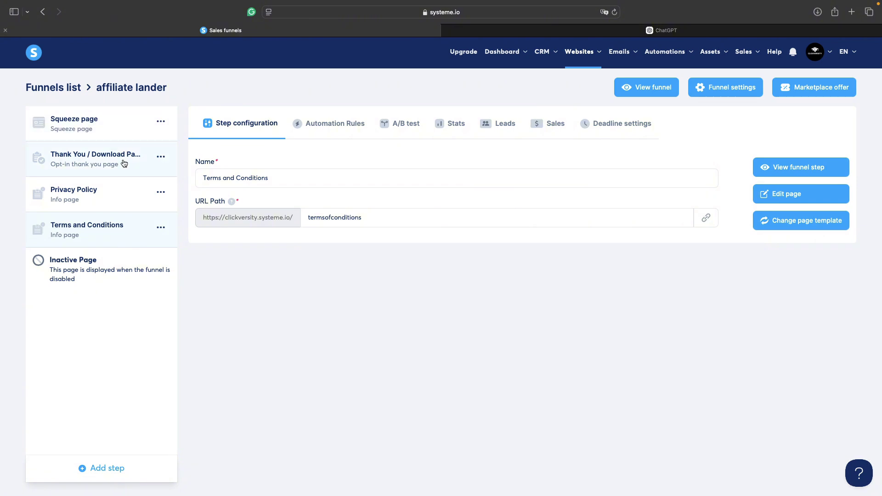
Select the Squeeze page step and open it in the editor
left_click(117, 128)
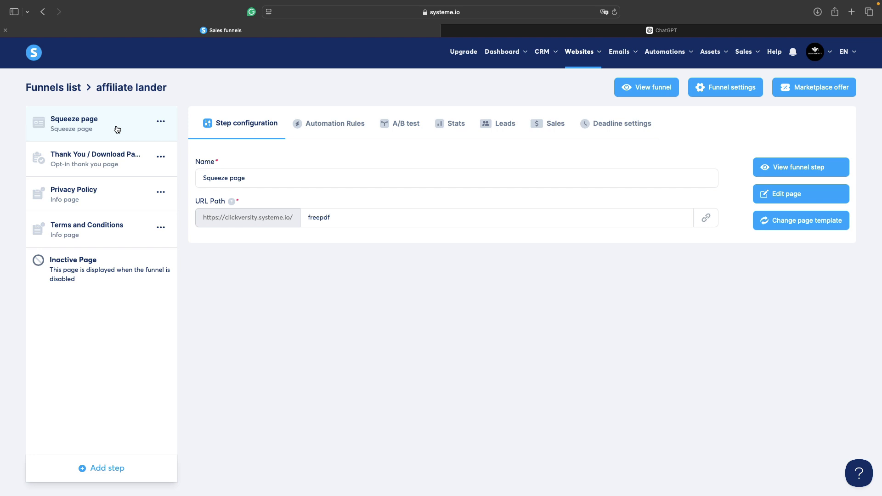
triple_click(782, 193)
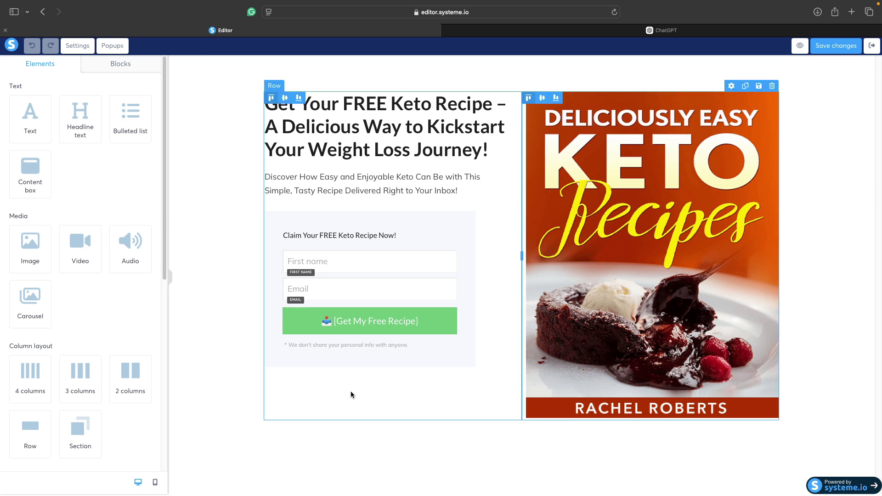
Add the 'Logo on the left' footer from Blocks > Page footers to the squeeze page
left_click(117, 68)
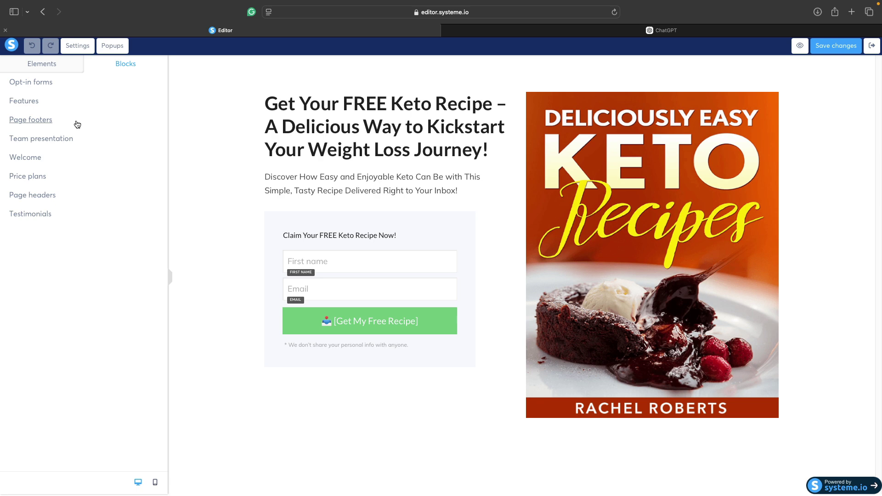
left_click(32, 123)
scroll(89, 176, "down", 2)
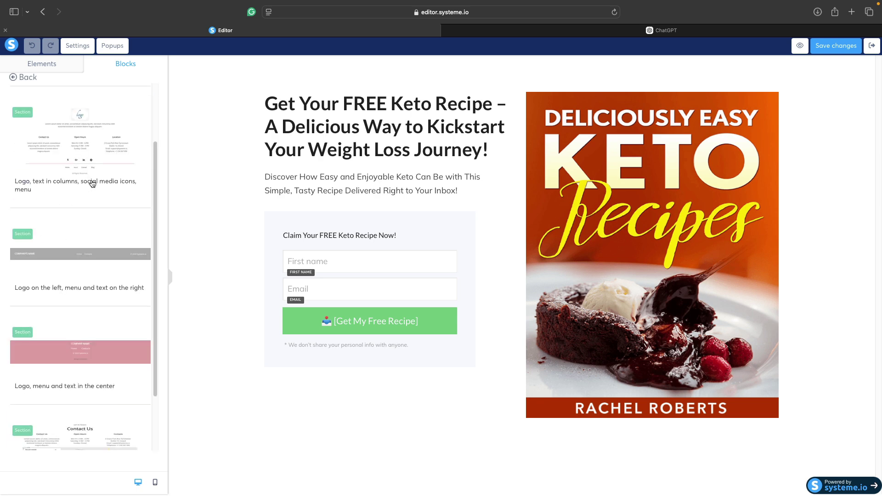
left_click(70, 245)
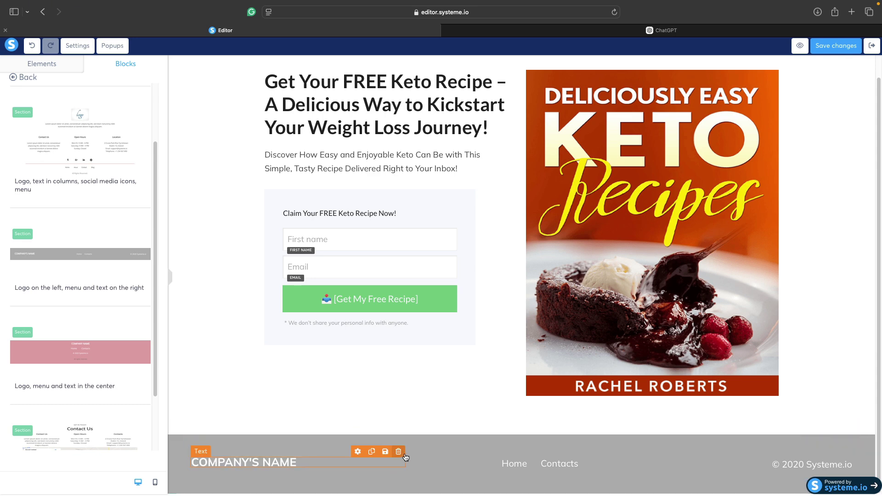
Delete the footer's company name and copyright texts
left_click(398, 451)
left_click(525, 262)
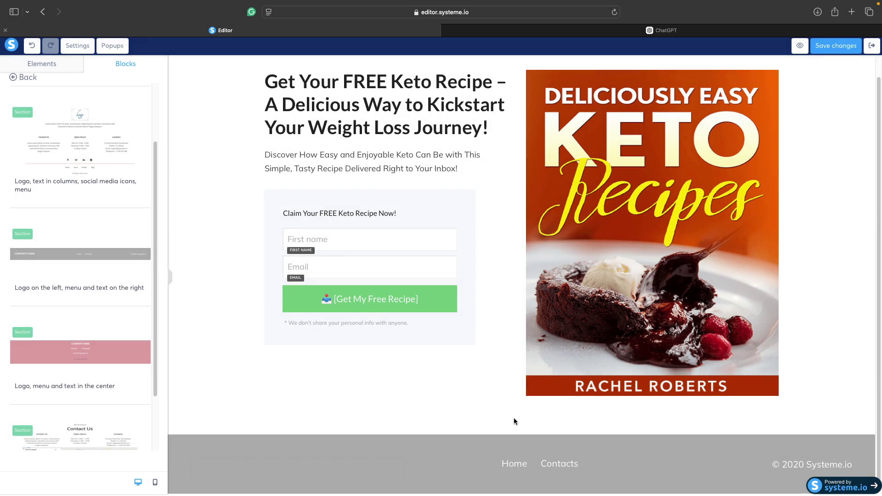
left_click(845, 451)
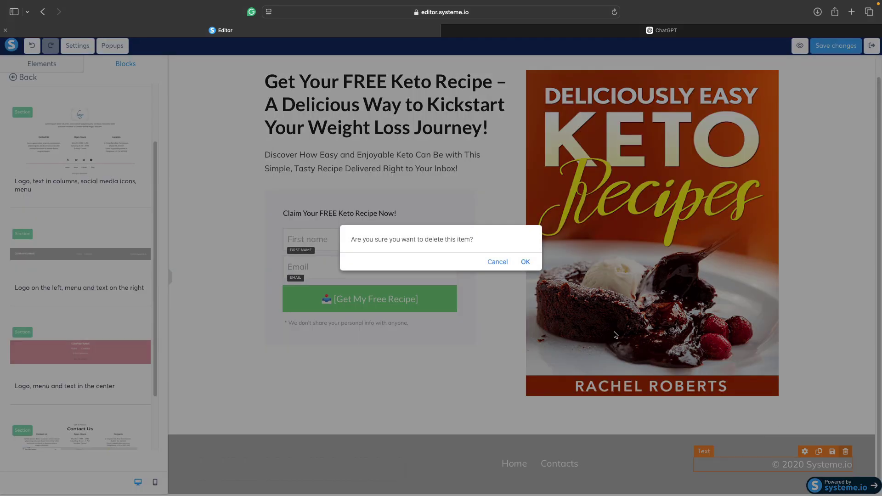
left_click(526, 263)
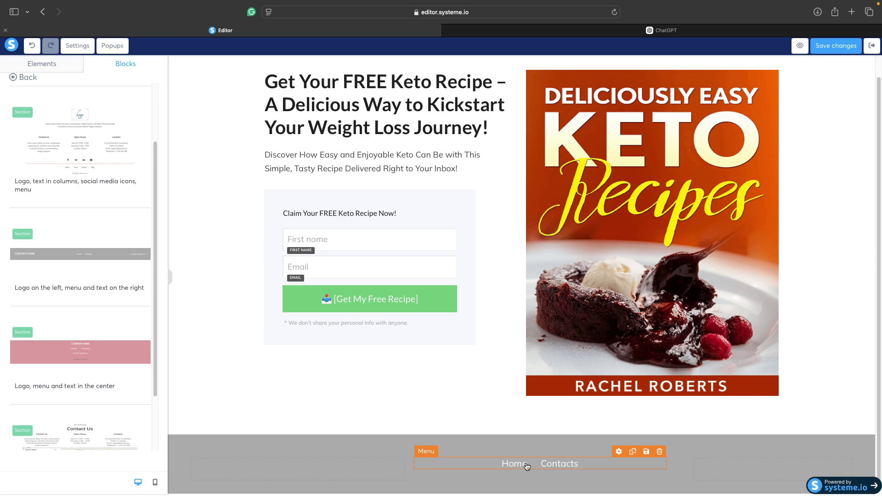
Rename the Home menu item to 'Privacy Policy' and link it to the Privacy Policy page URL
left_click(526, 467)
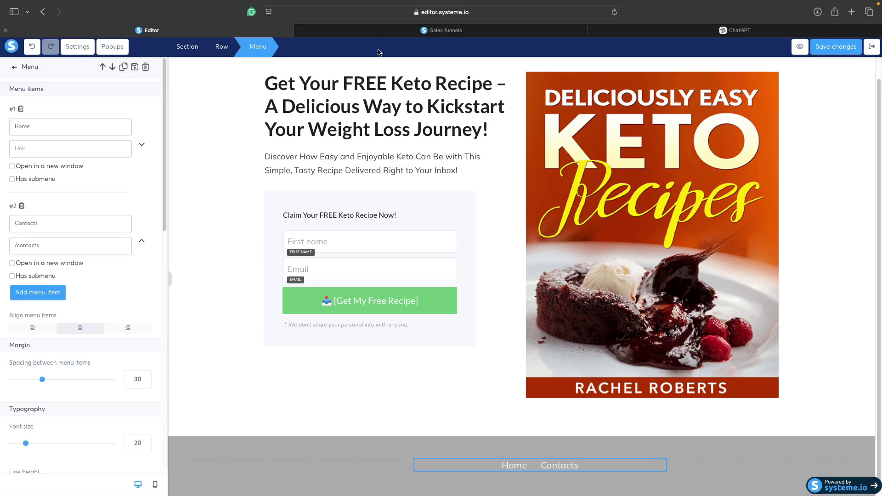
left_click(390, 30)
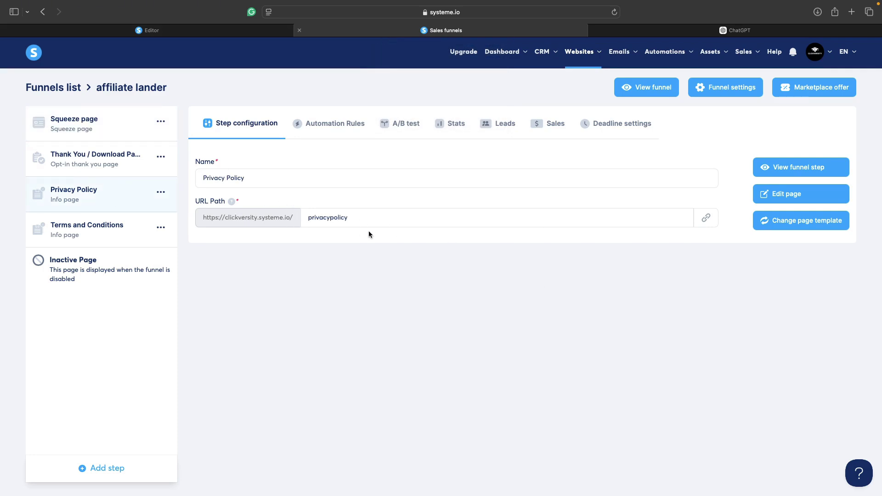
left_click(707, 224)
left_click(201, 33)
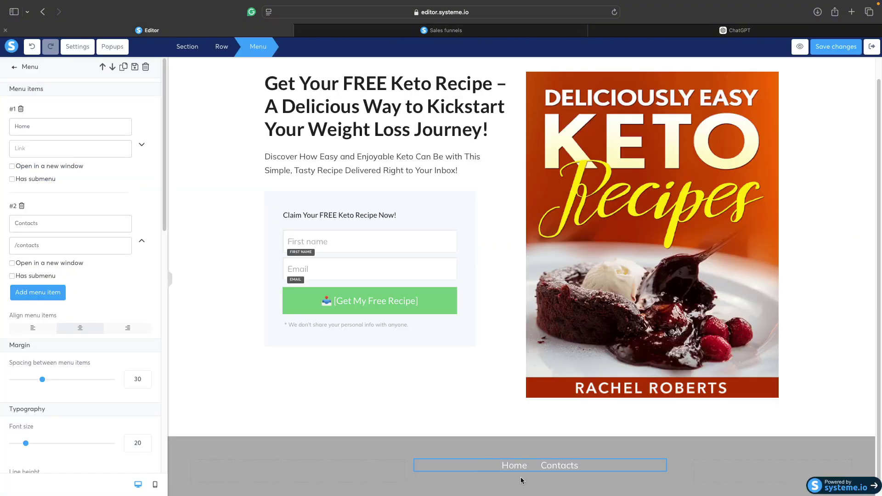
left_click_drag(36, 132, 0, 127)
type("Privacy Policy")
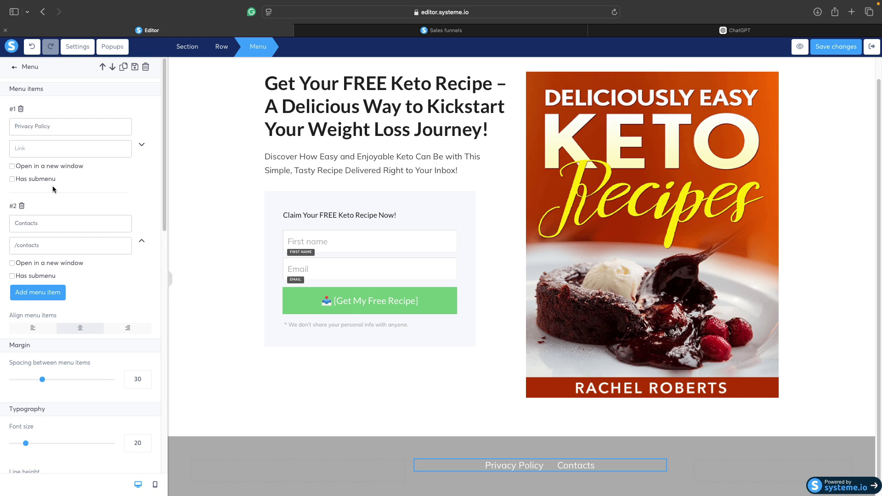
left_click(25, 146)
right_click(25, 146)
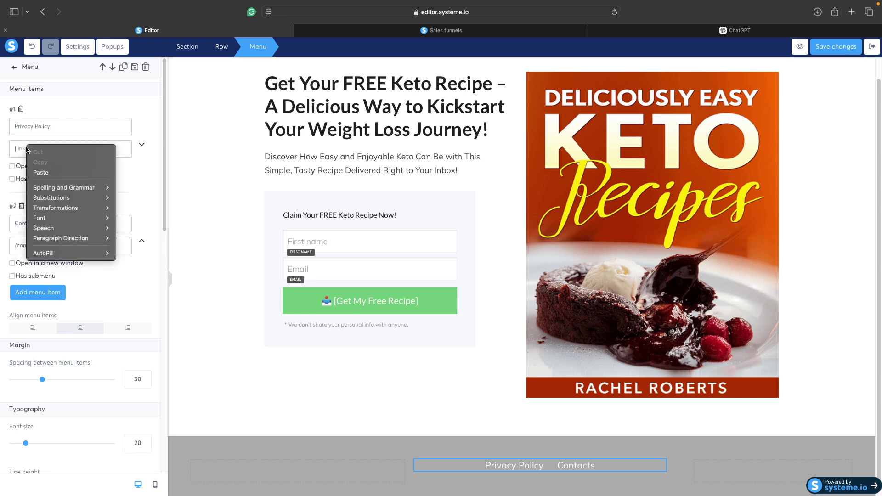
left_click(52, 174)
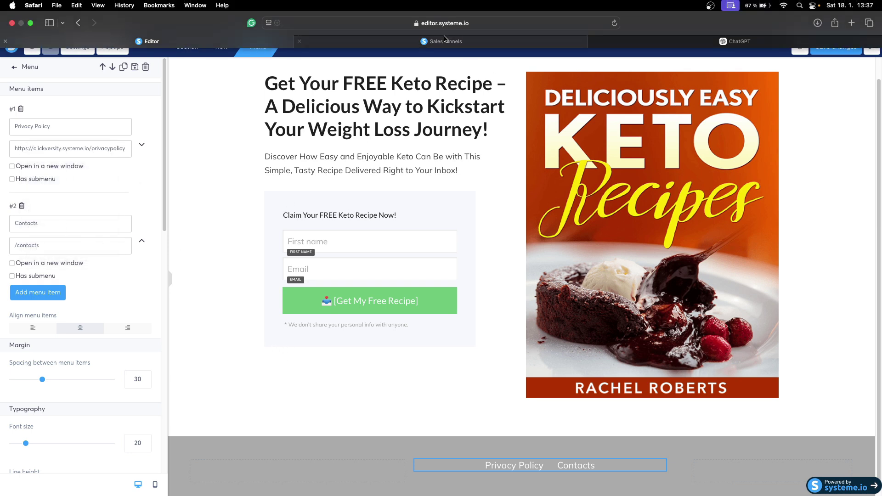
Rename Contacts to 'Terms and Conditions', link it to the Terms page URL, and save
left_click(444, 39)
left_click(88, 230)
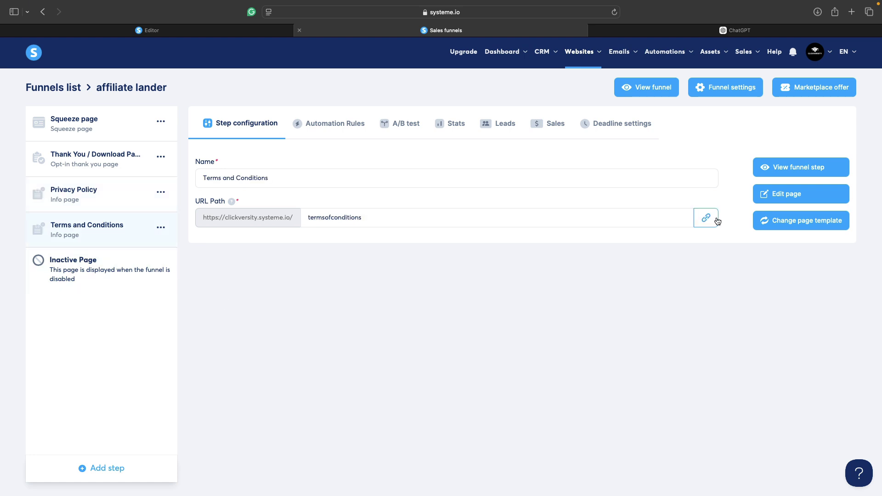
left_click(717, 221)
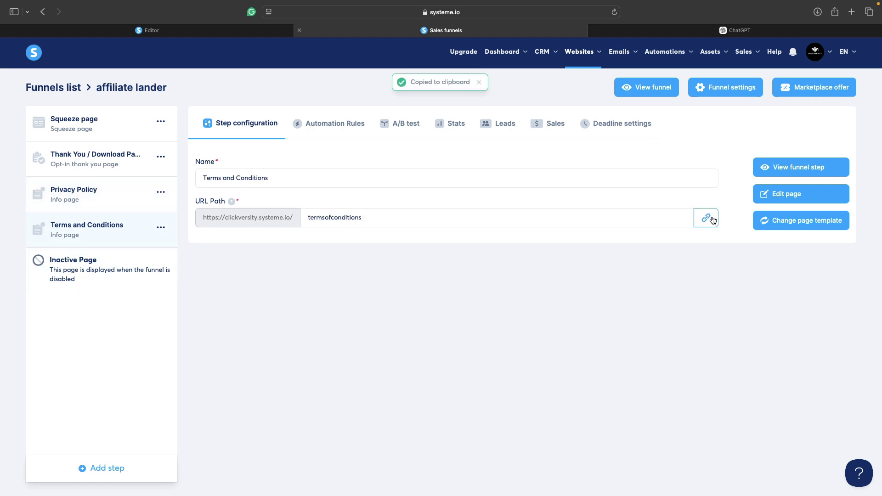
left_click(185, 37)
double_click(80, 222)
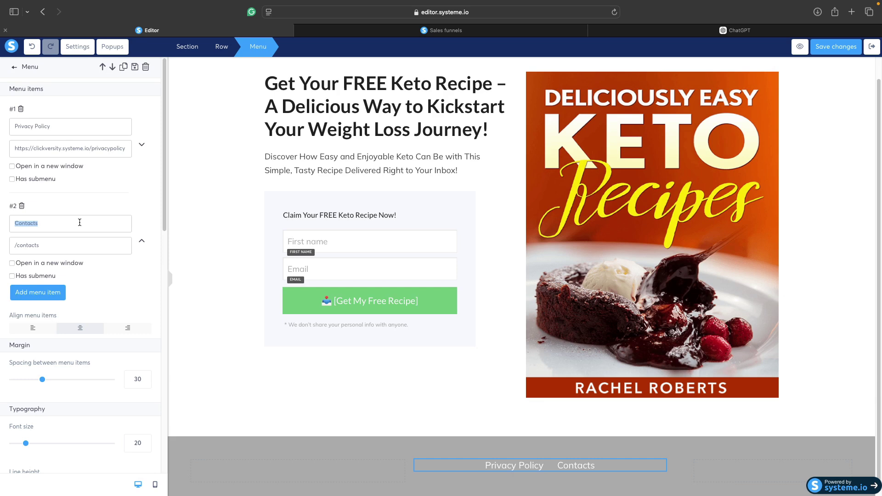
type("Terms and Conditions")
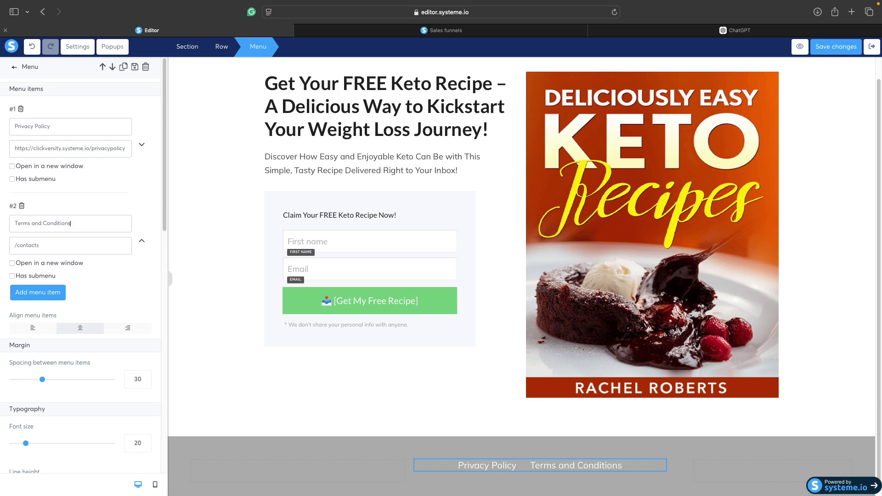
triple_click(32, 245)
key("BackSpace")
right_click(32, 247)
left_click(51, 272)
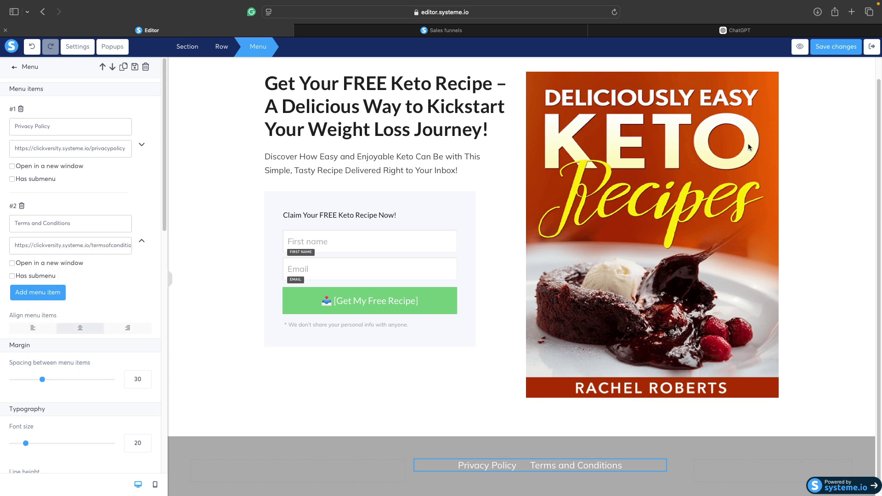
left_click(829, 49)
Save the squeeze page footer as a block titled 'privacy footer', then exit the editor
left_click(678, 451)
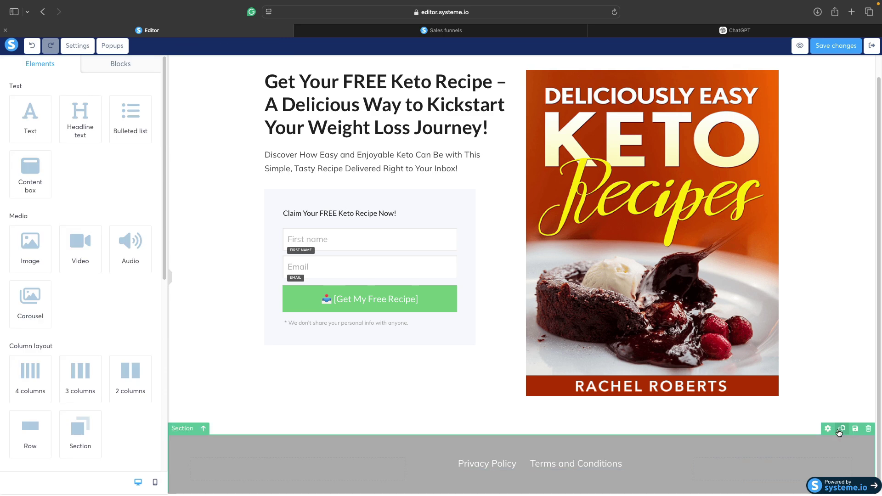
left_click(854, 429)
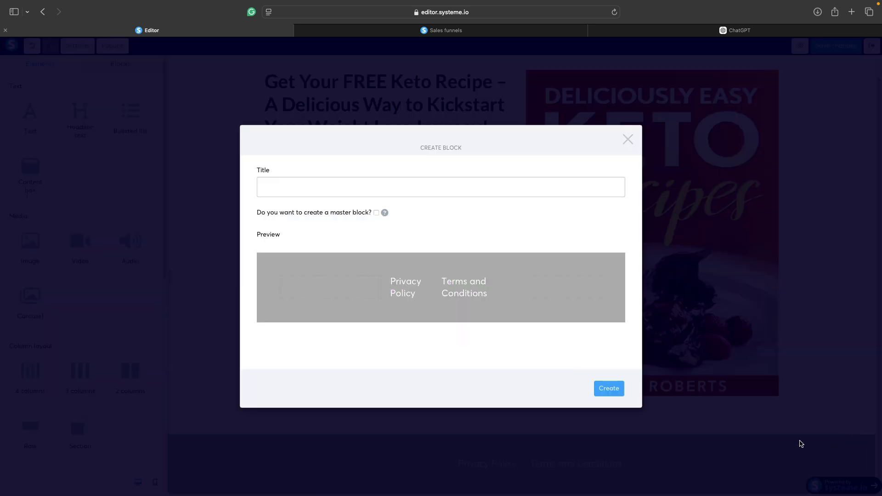
left_click(378, 191)
type("privacy foo")
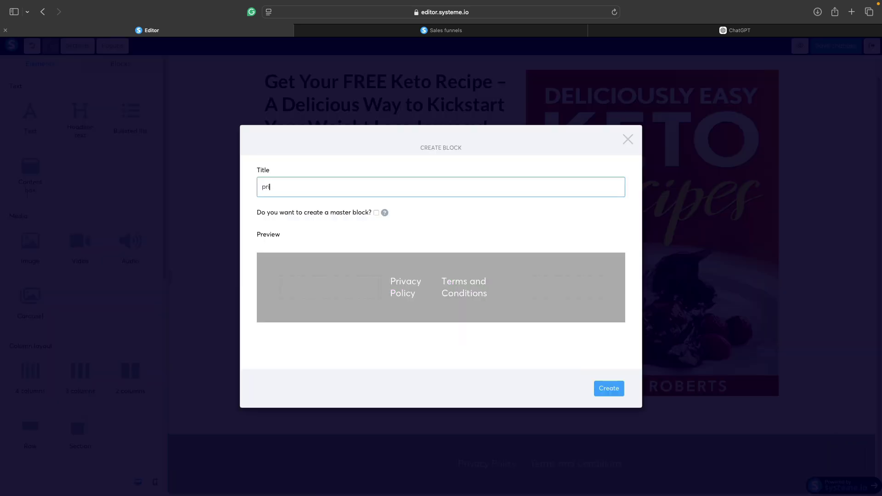
type("ter")
left_click(604, 387)
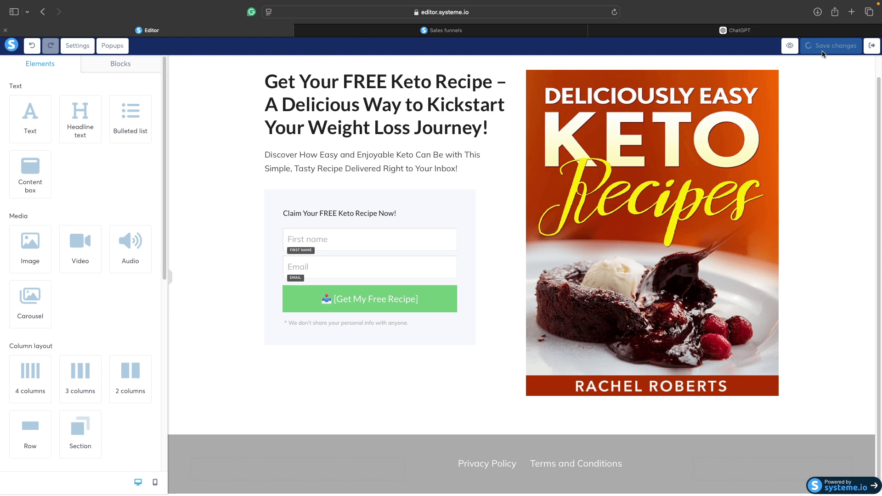
left_click(872, 46)
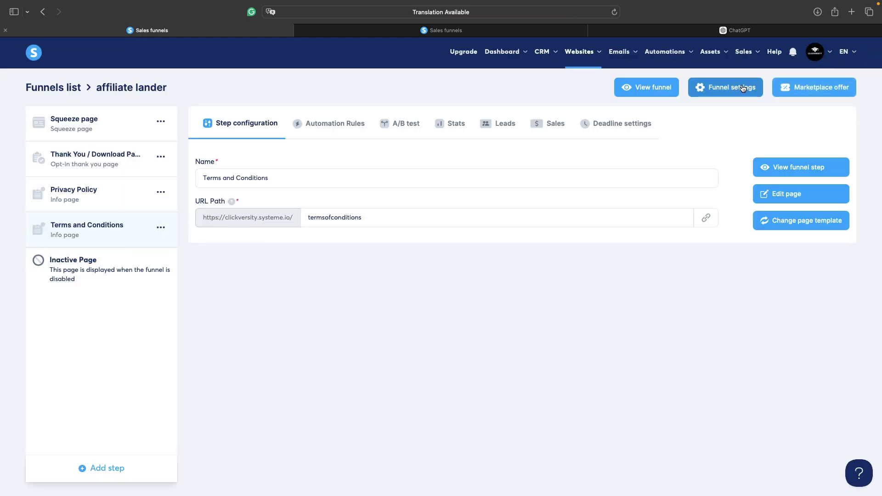
Insert the 'privacy footer' block from My blocks into the Thank You page and save
left_click(48, 158)
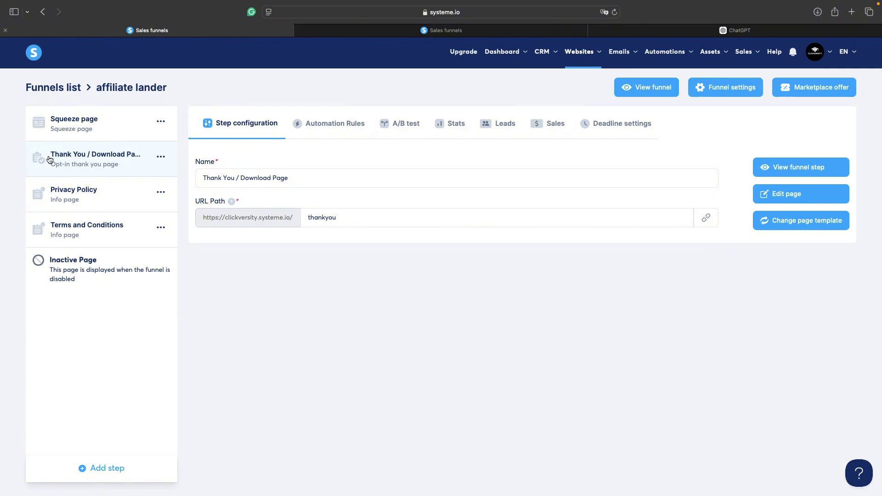
left_click(804, 199)
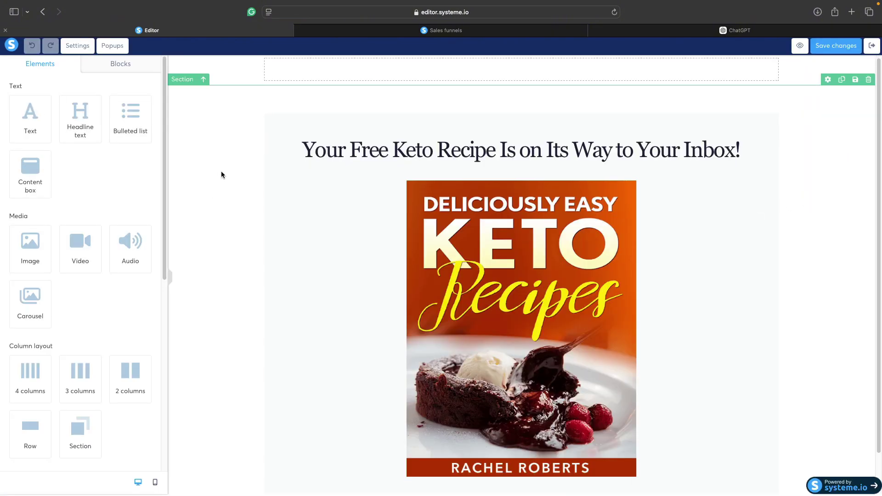
left_click(132, 70)
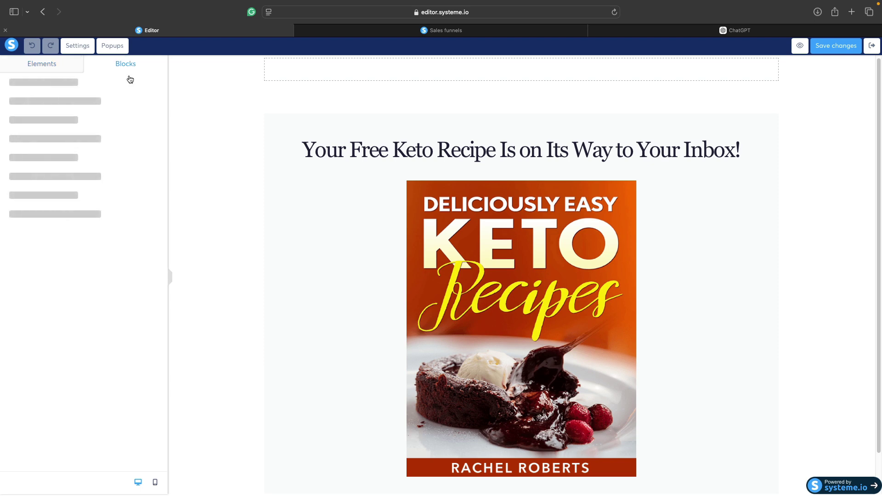
left_click(32, 80)
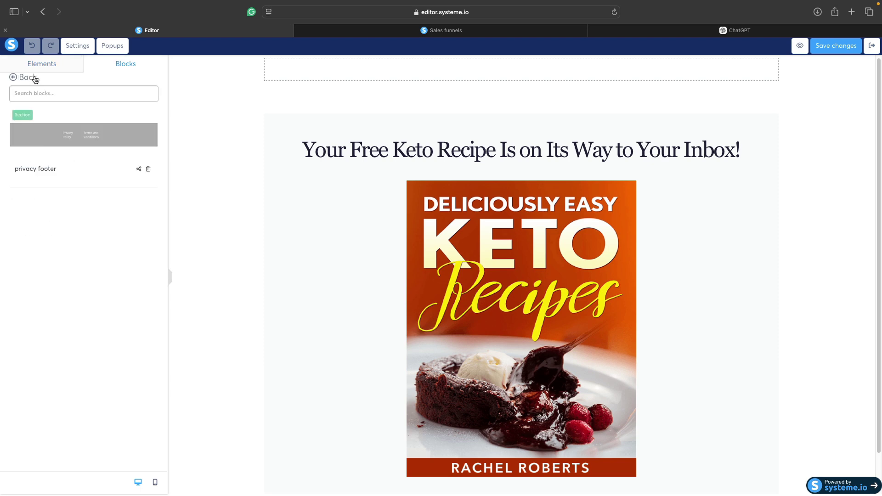
left_click(67, 151)
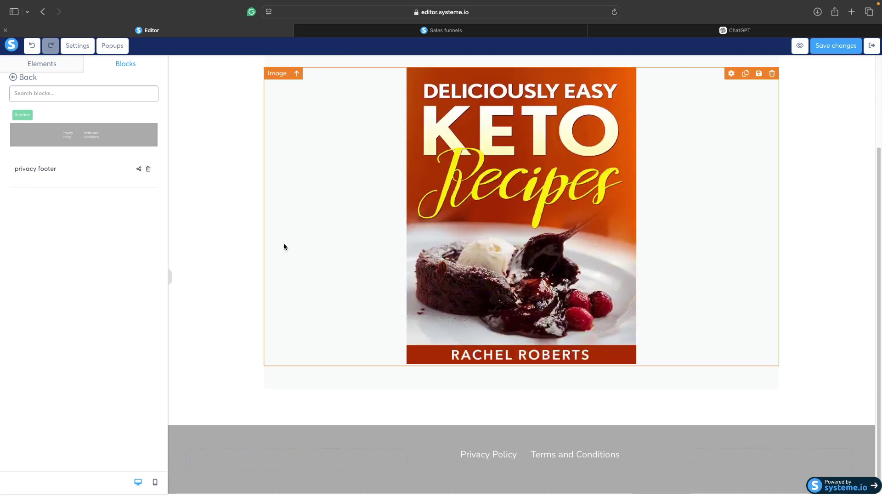
left_click(835, 49)
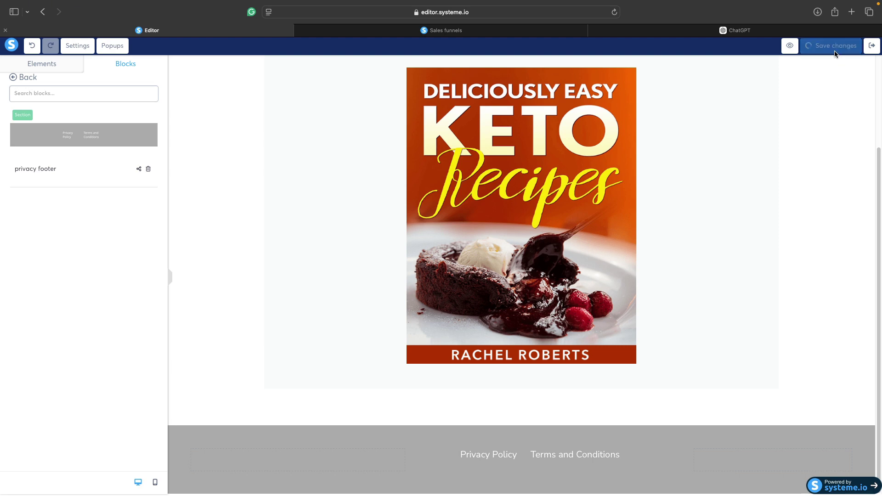
left_click(870, 46)
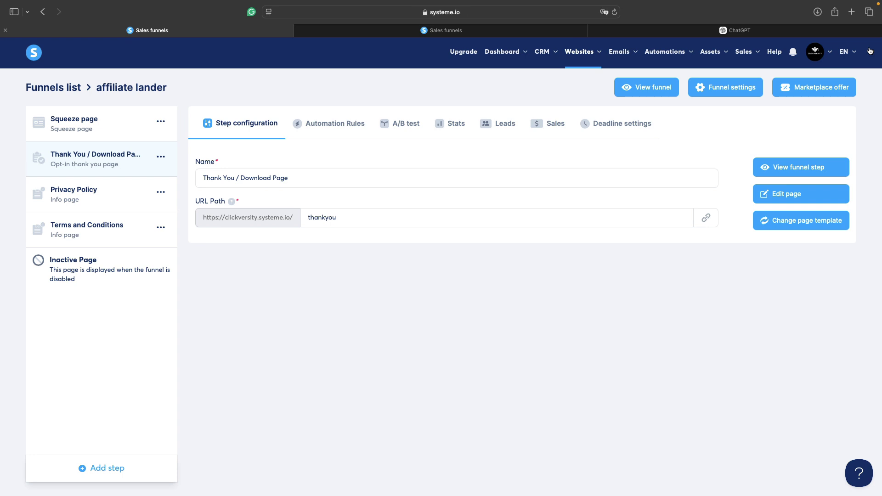
Preview the live squeeze page and check its Privacy Policy footer link
left_click(126, 122)
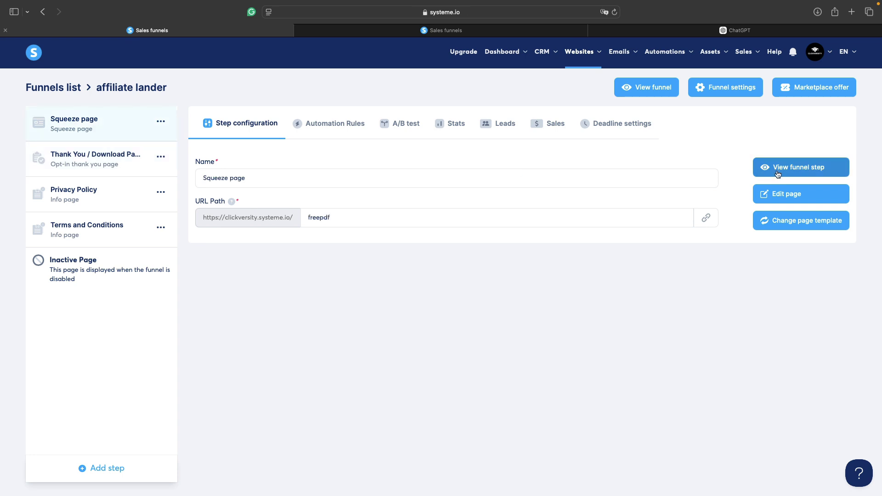
left_click(778, 170)
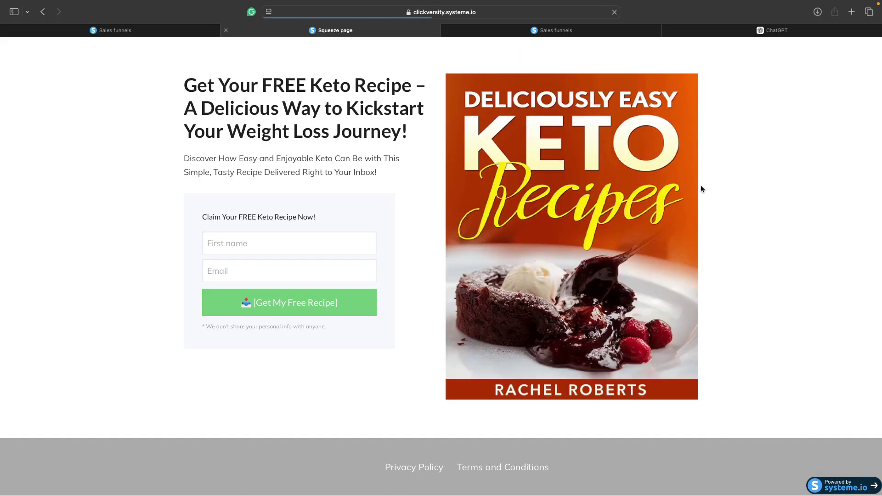
left_click(416, 474)
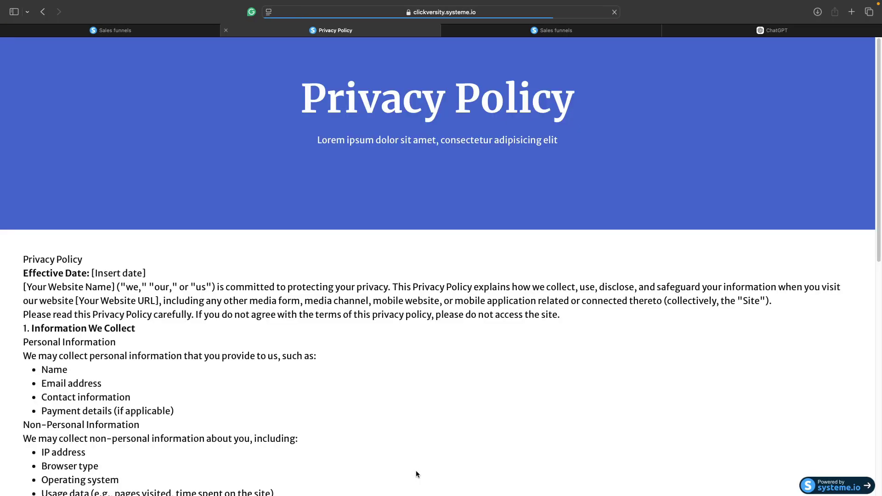
scroll(381, 411, "down", 5)
scroll(380, 410, "down", 3)
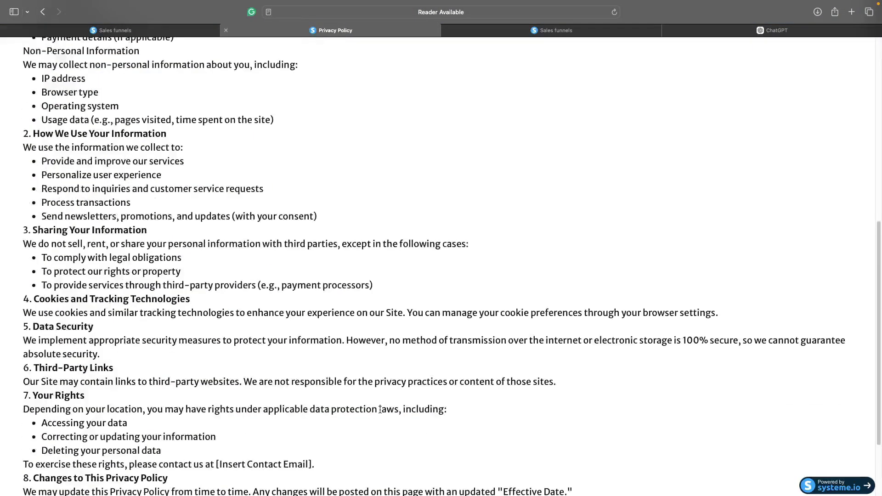
scroll(380, 413, "up", 3)
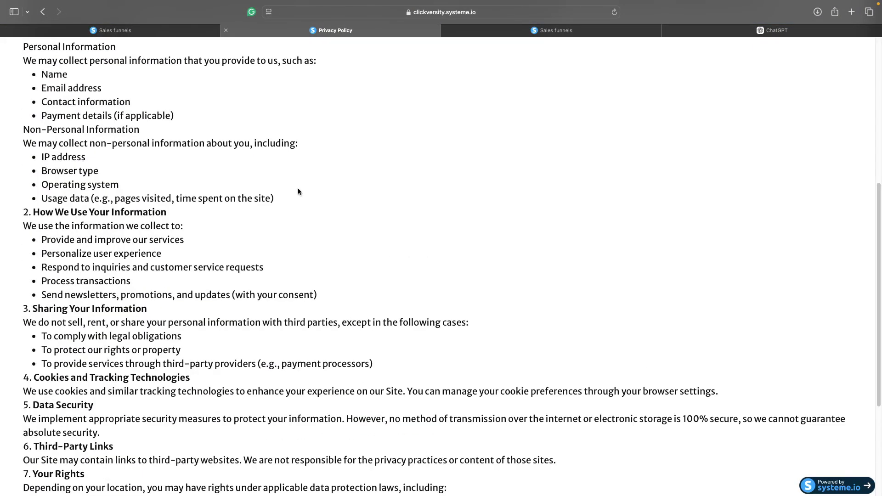
left_click(225, 30)
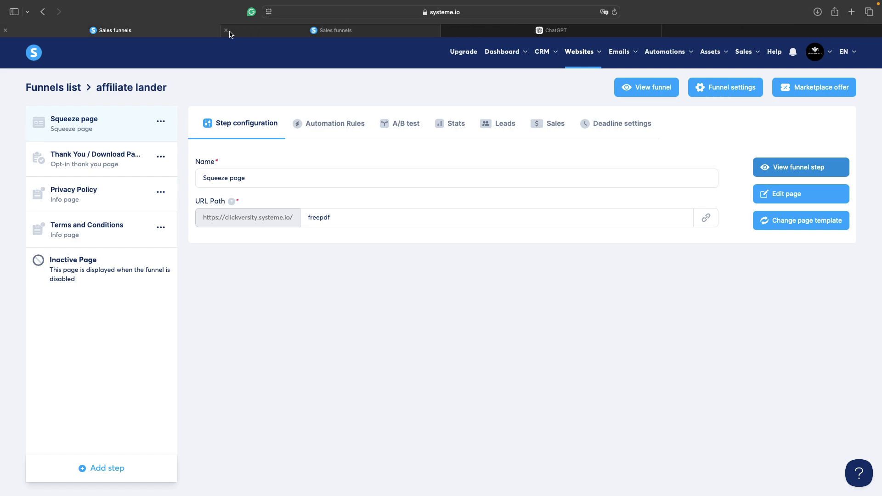
Preview again and check the Terms and Conditions footer link, then return to the funnel
left_click(781, 167)
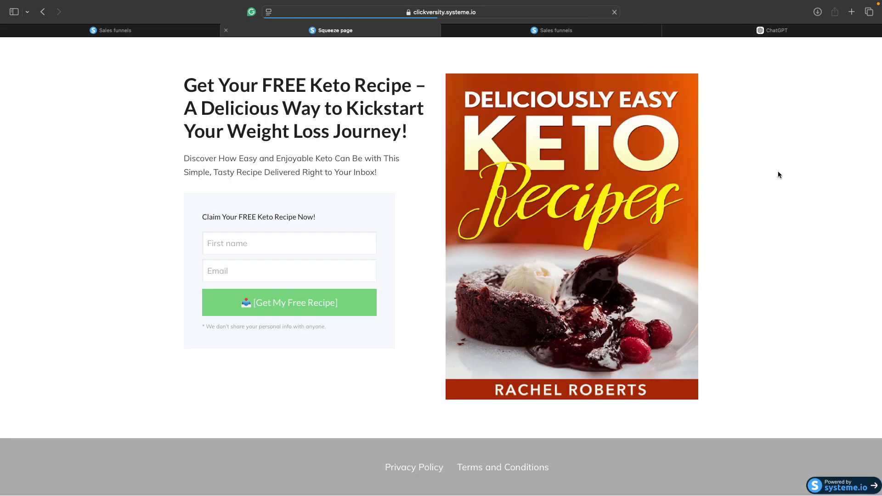
left_click(482, 468)
scroll(472, 415, "down", 5)
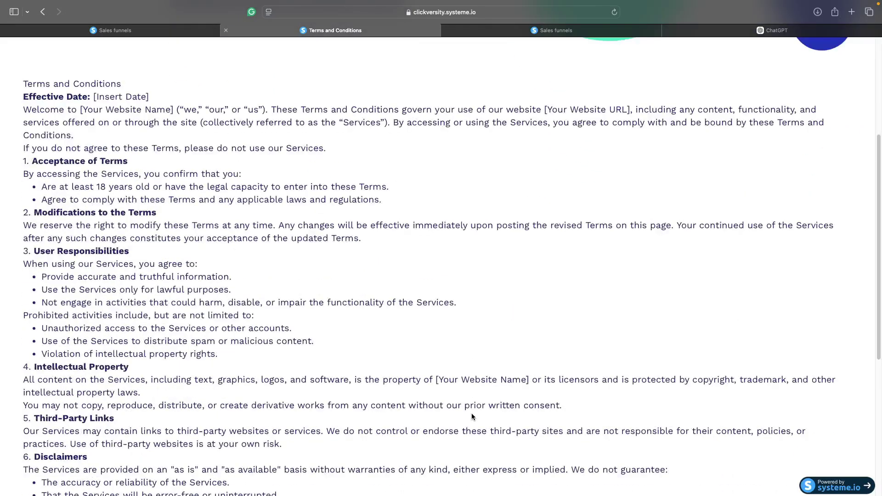
key("ctrl+shift+Tab")
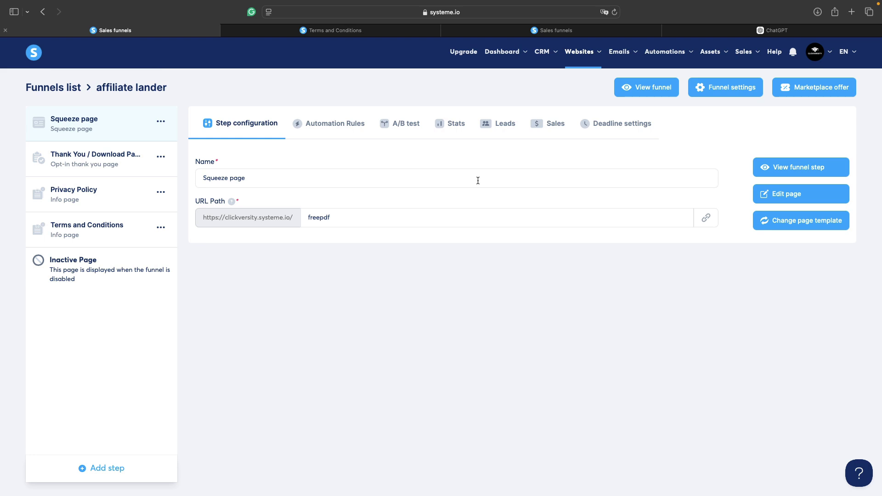